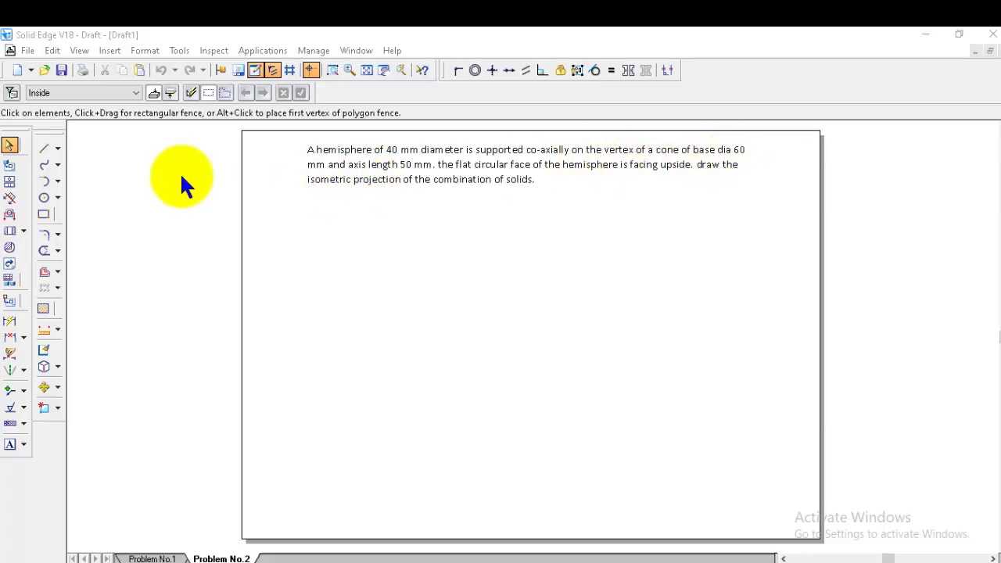
- Draw a 60 mm line at 30 degrees in the Normal line style, starting from the lower middle of the sheet
{"action": "left_click", "coordinate": [45, 148]}
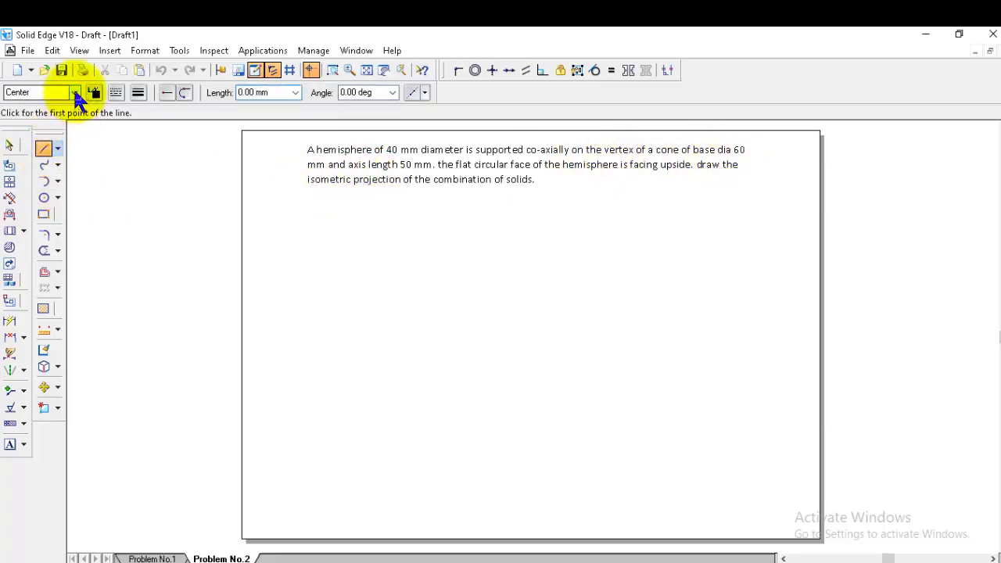
{"action": "left_click", "coordinate": [73, 93]}
{"action": "left_click", "coordinate": [45, 163]}
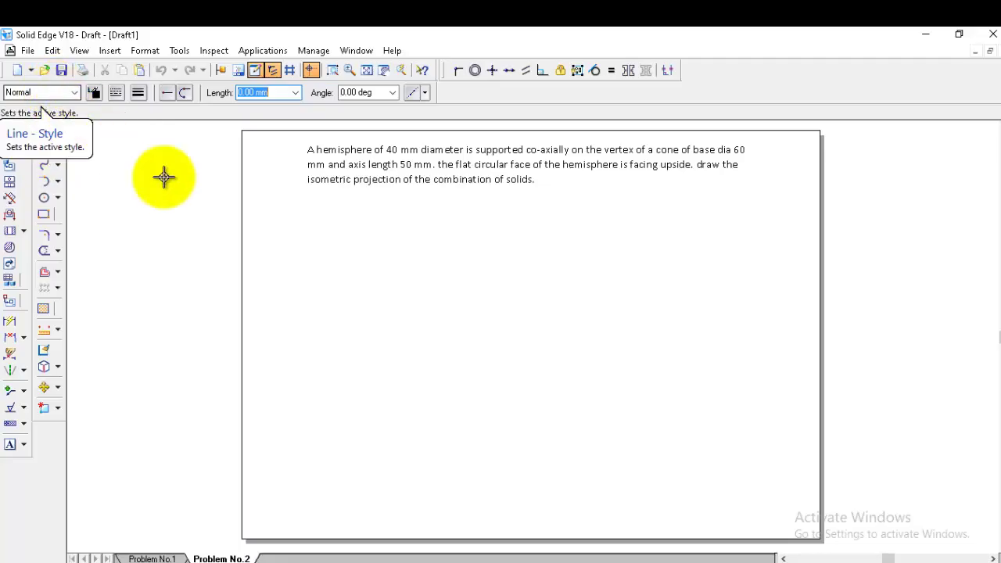
{"action": "left_click", "coordinate": [535, 469]}
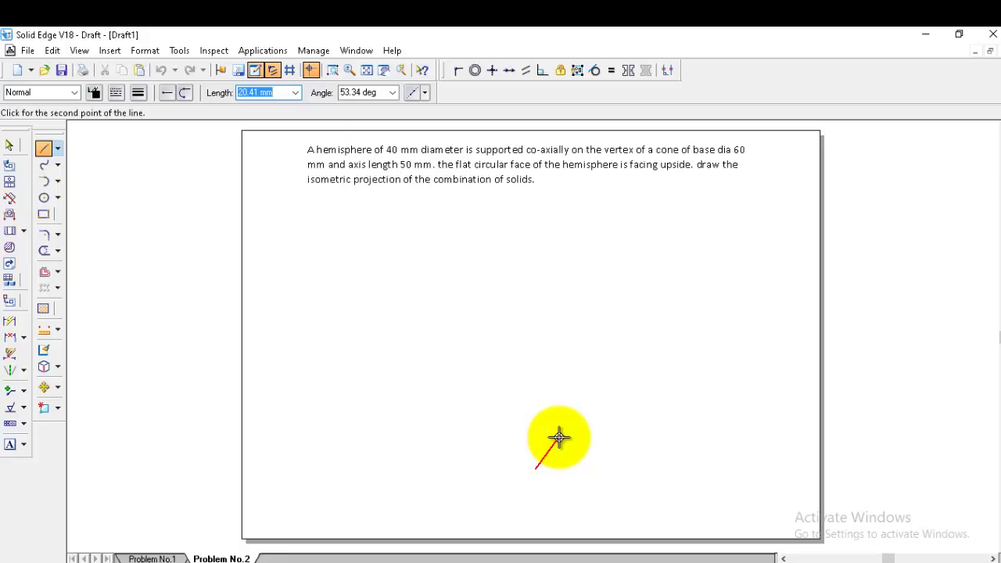
{"action": "type", "text": "60"}
{"action": "key", "text": "Tab"}
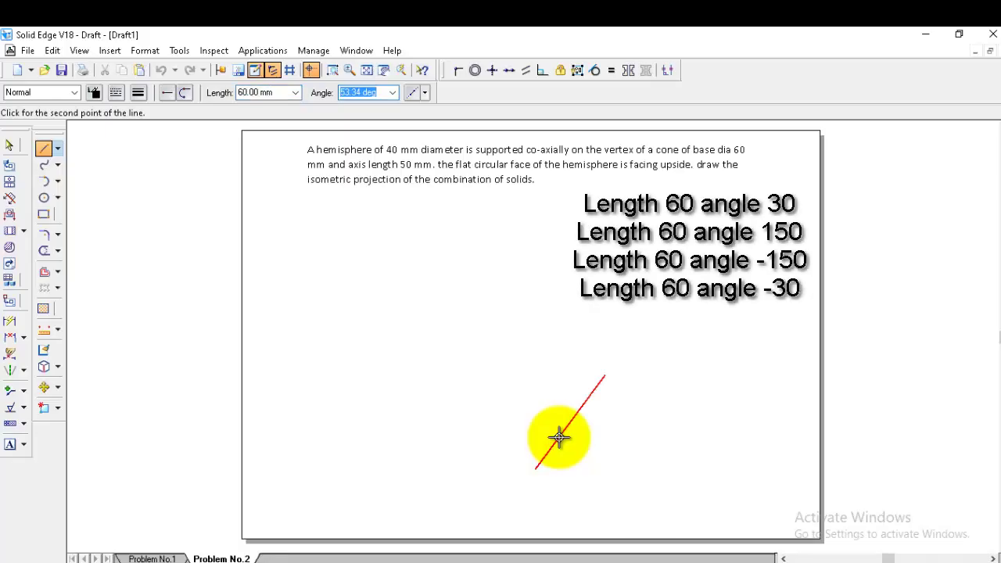
{"action": "type", "text": "30"}
{"action": "key", "text": "Tab"}
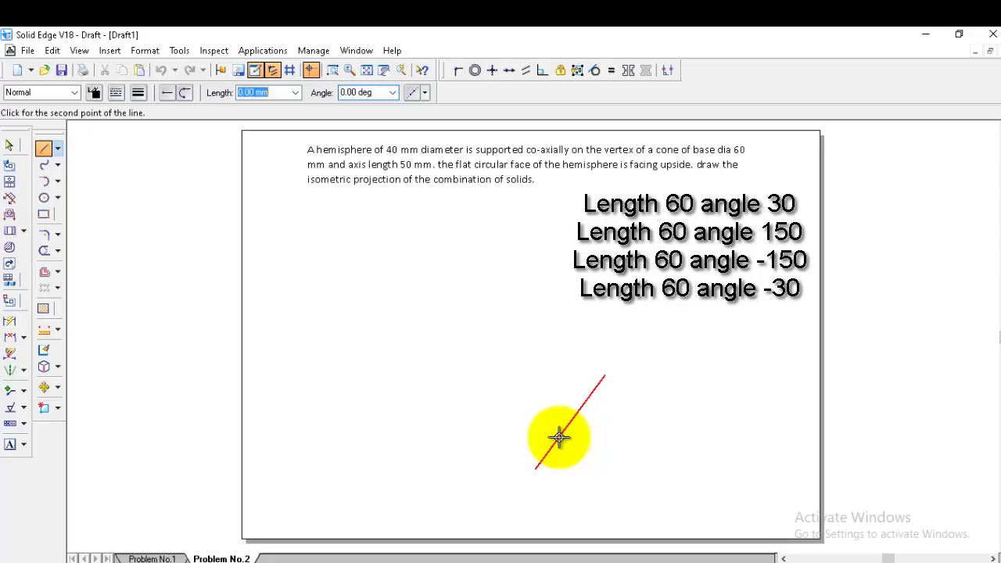
{"action": "left_click", "coordinate": [559, 437]}
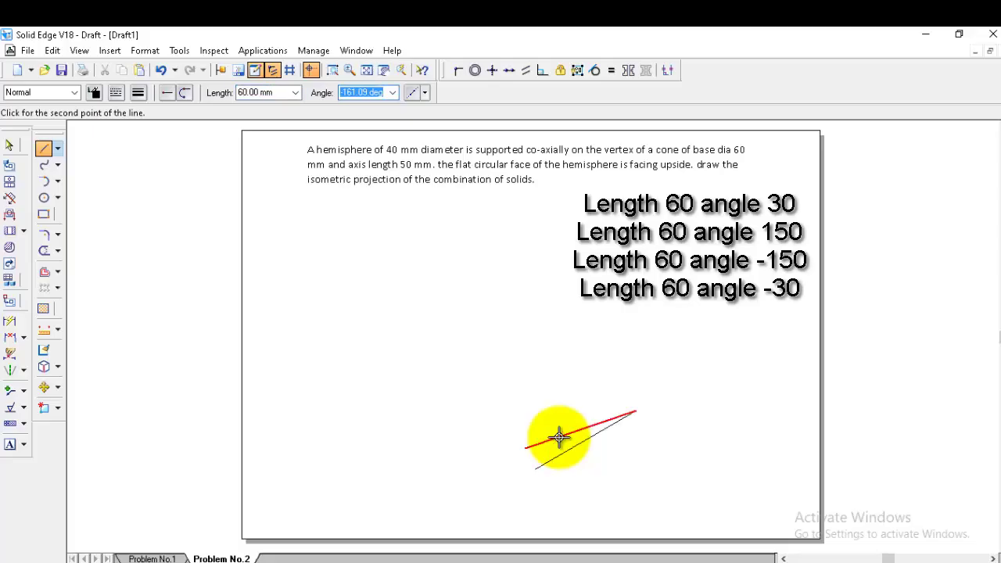
- Continue the line chain with a 60 mm segment at 150 degrees and a 60 mm segment at -150 degrees
{"action": "type", "text": "150"}
{"action": "key", "text": "Tab"}
{"action": "left_click", "coordinate": [558, 437]}
{"action": "type", "text": "60"}
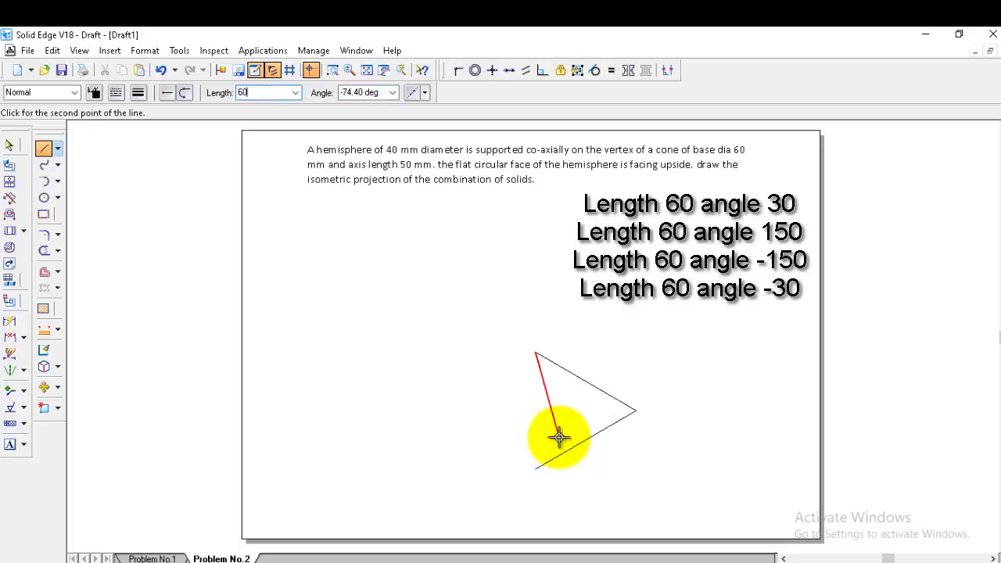
{"action": "key", "text": "Tab"}
{"action": "type", "text": "-150"}
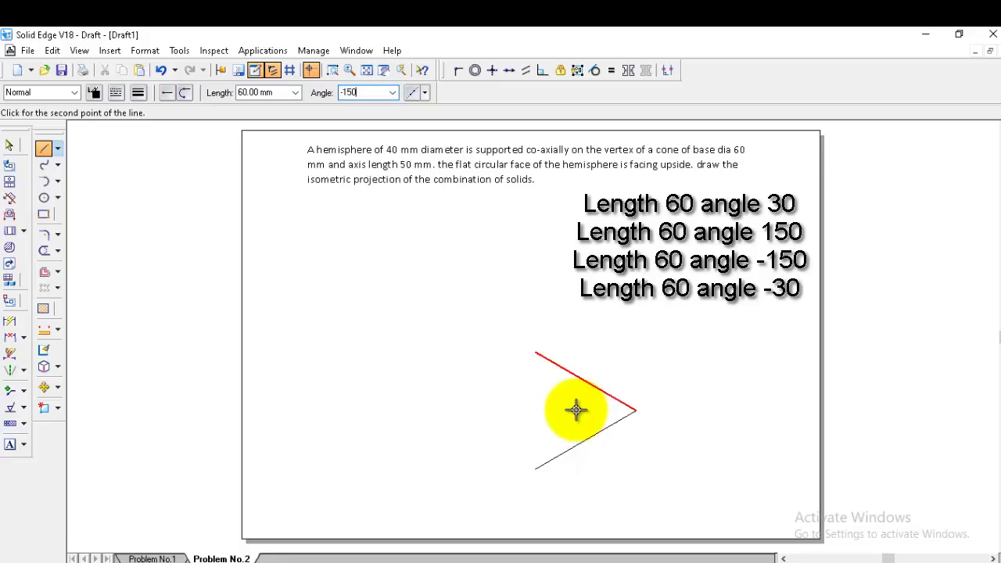
{"action": "key", "text": "Tab"}
{"action": "left_click", "coordinate": [575, 410]}
- Close the isometric rhombus with a 60 mm line at -30 degrees back to its start point
{"action": "type", "text": "60"}
{"action": "key", "text": "Tab"}
{"action": "type", "text": "-"}
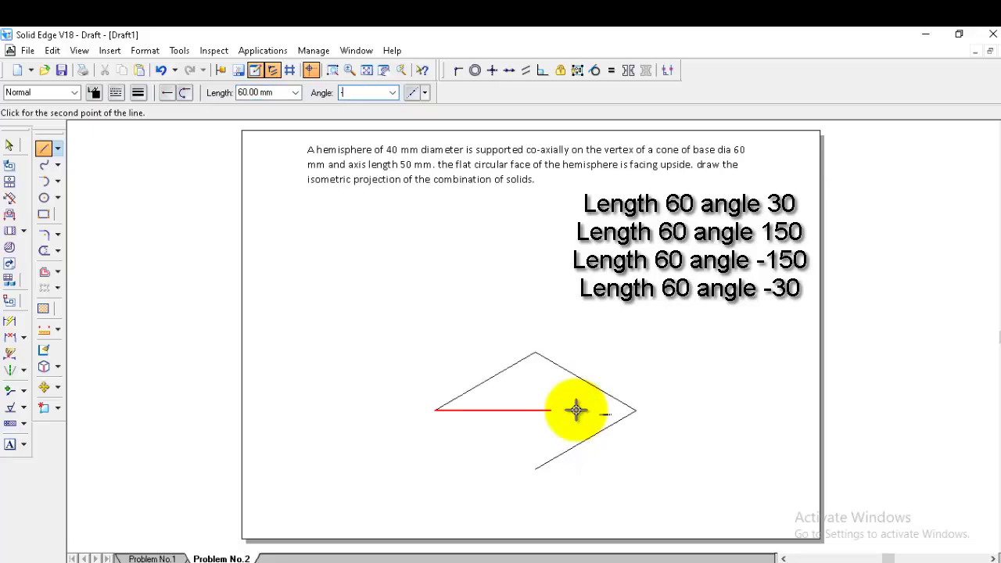
{"action": "type", "text": "30"}
{"action": "key", "text": "Tab"}
{"action": "left_click", "coordinate": [575, 409]}
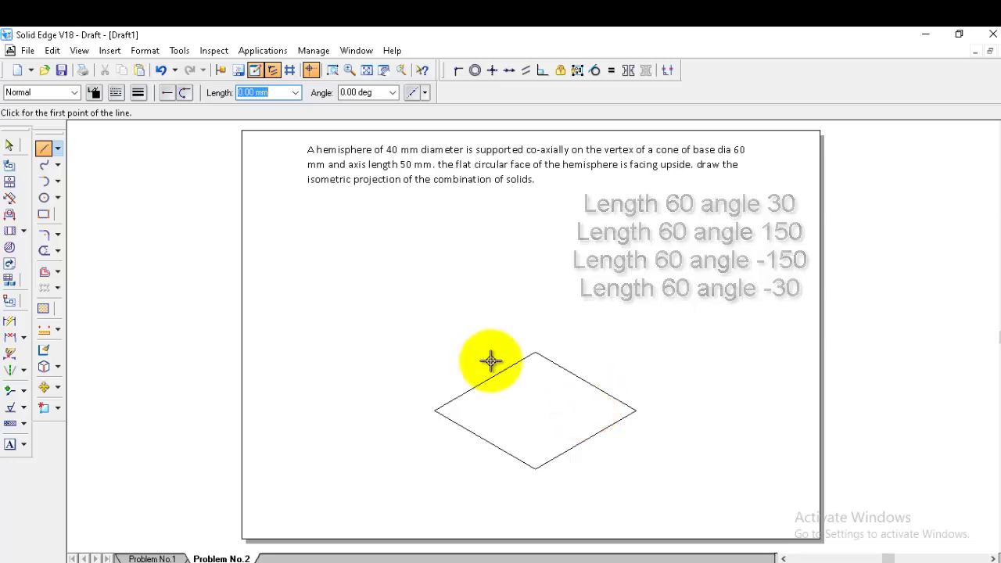
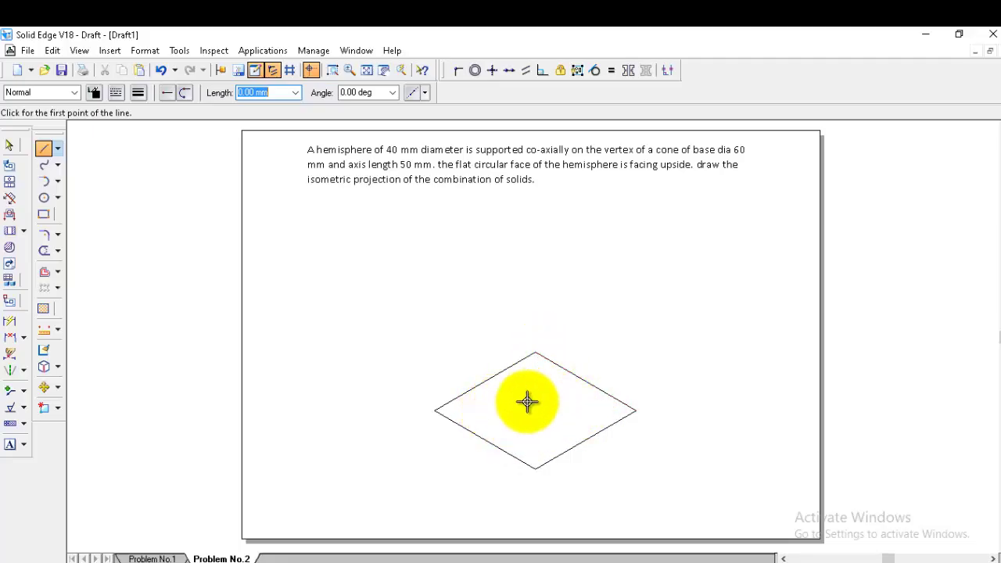
- Draw lines from the rhombus's bottom vertex to the midpoints of its two upper sides
{"action": "left_click", "coordinate": [534, 467]}
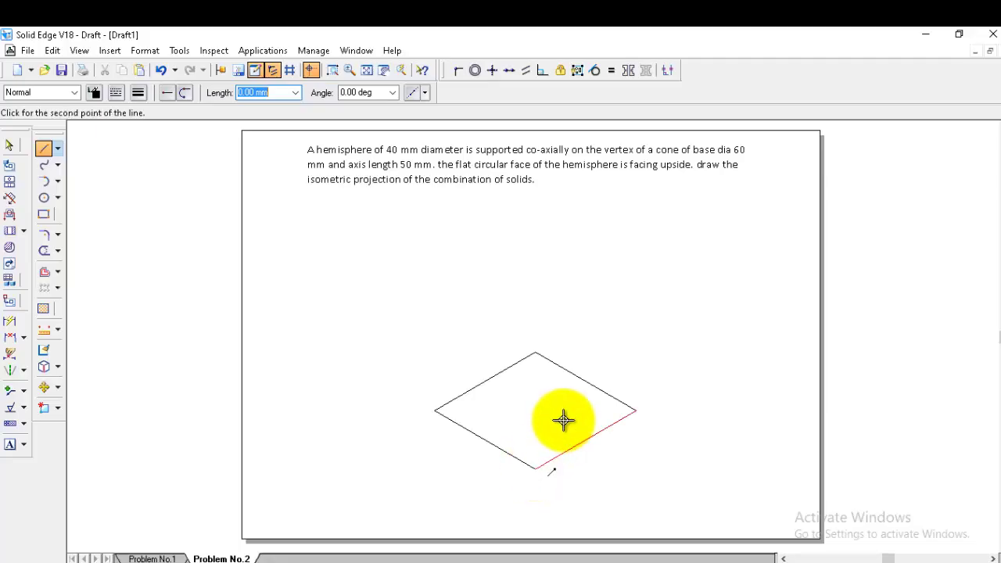
{"action": "left_click", "coordinate": [486, 383]}
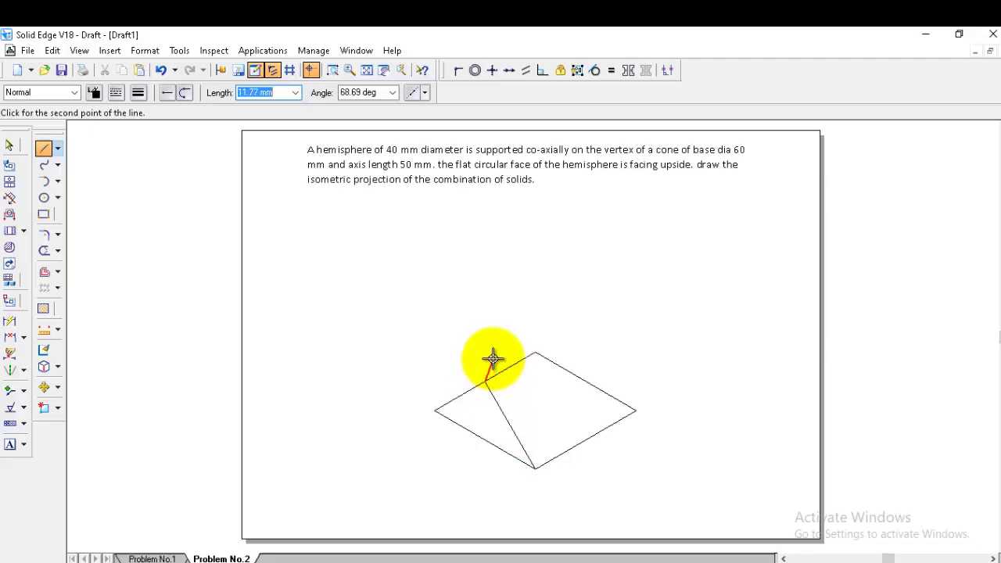
{"action": "left_click", "coordinate": [535, 469]}
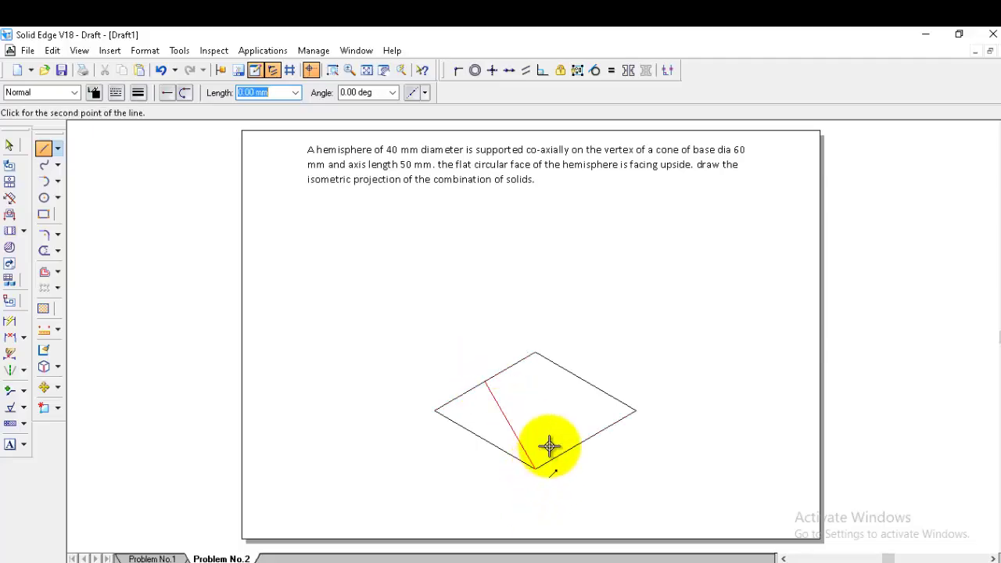
{"action": "left_click", "coordinate": [584, 383]}
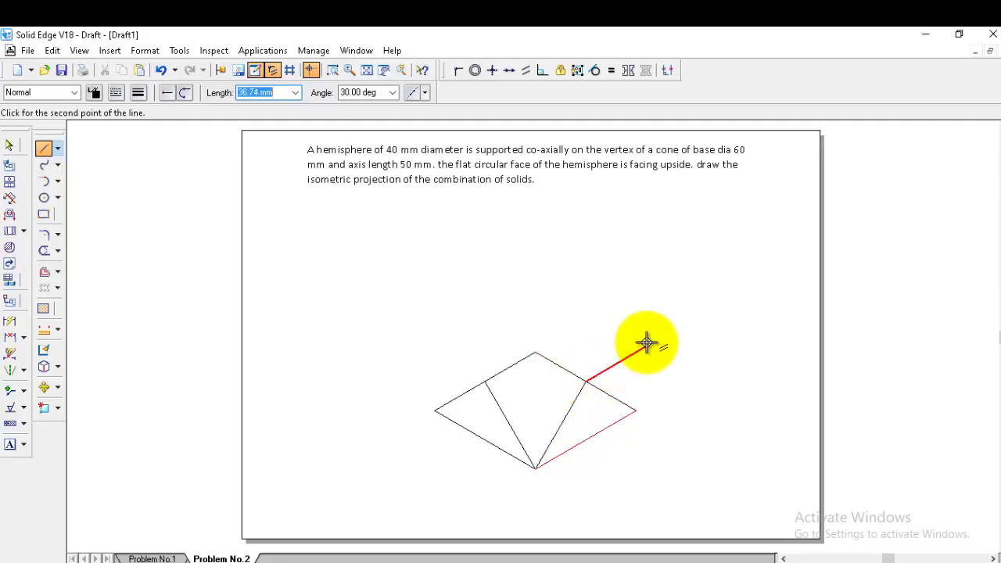
- Draw lines from the rhombus's top vertex to the midpoints of its two lower sides and end the line chain
{"action": "left_click", "coordinate": [536, 352]}
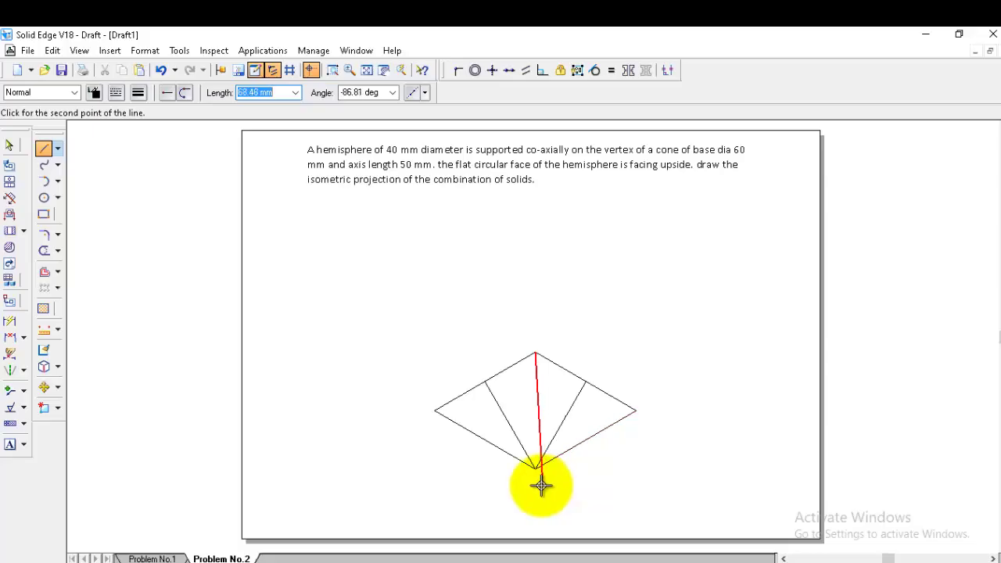
{"action": "right_click", "coordinate": [488, 440]}
{"action": "left_click", "coordinate": [535, 353]}
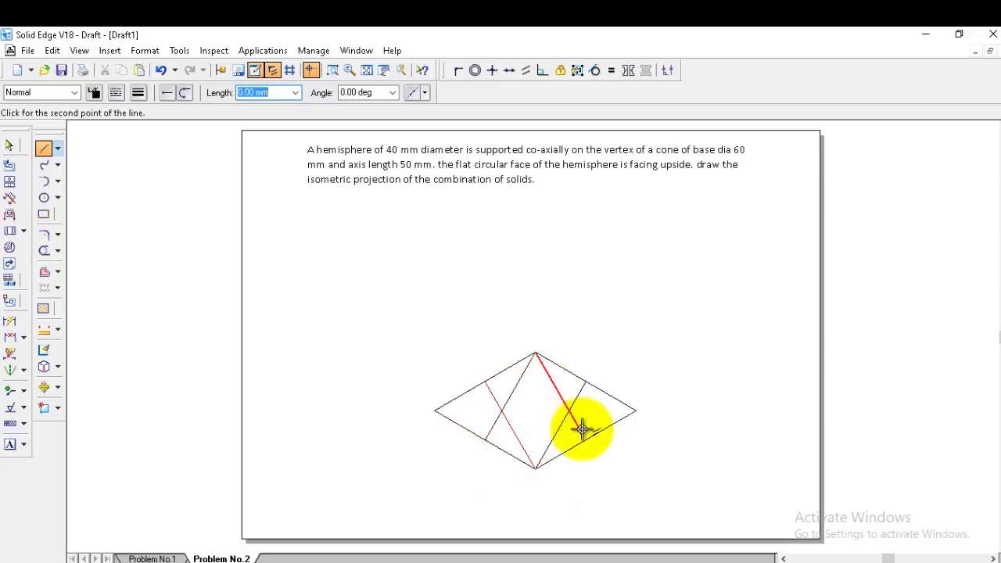
{"action": "left_click", "coordinate": [584, 440]}
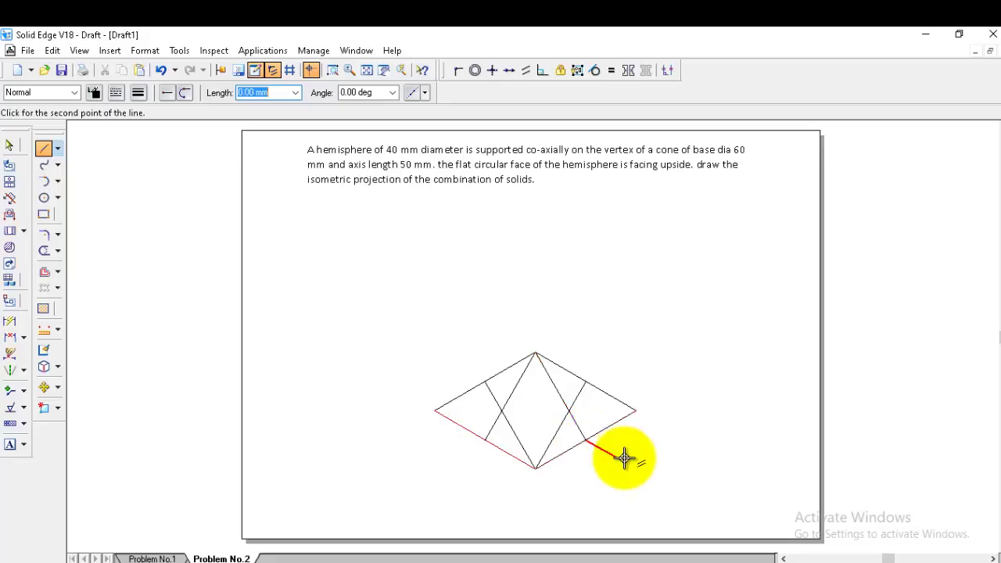
{"action": "right_click", "coordinate": [626, 458]}
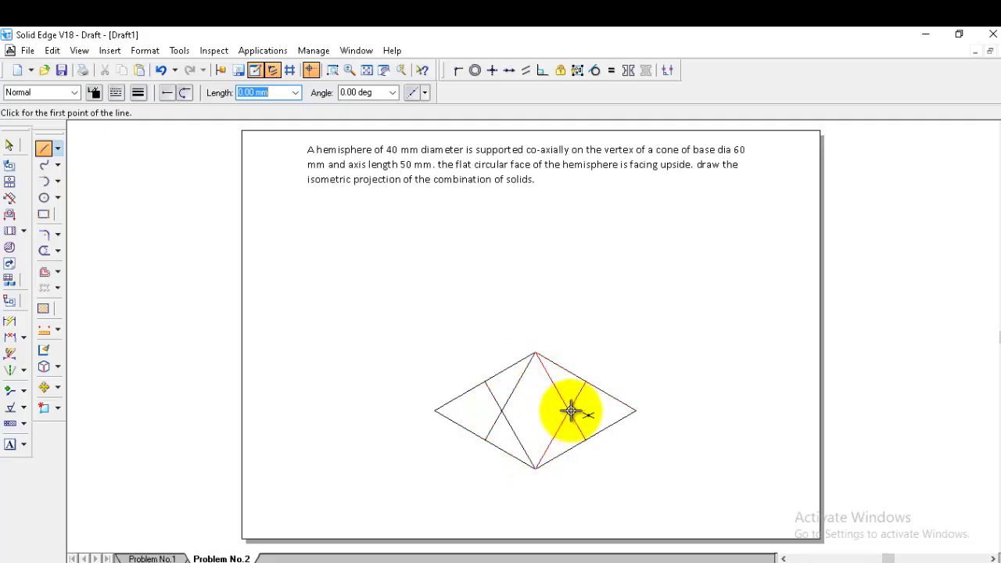
- Draw Visible-style arcs by center point, centred on the rhombus's bottom and top vertices, each joining the midpoints of the two opposite sides
{"action": "left_click", "coordinate": [58, 181]}
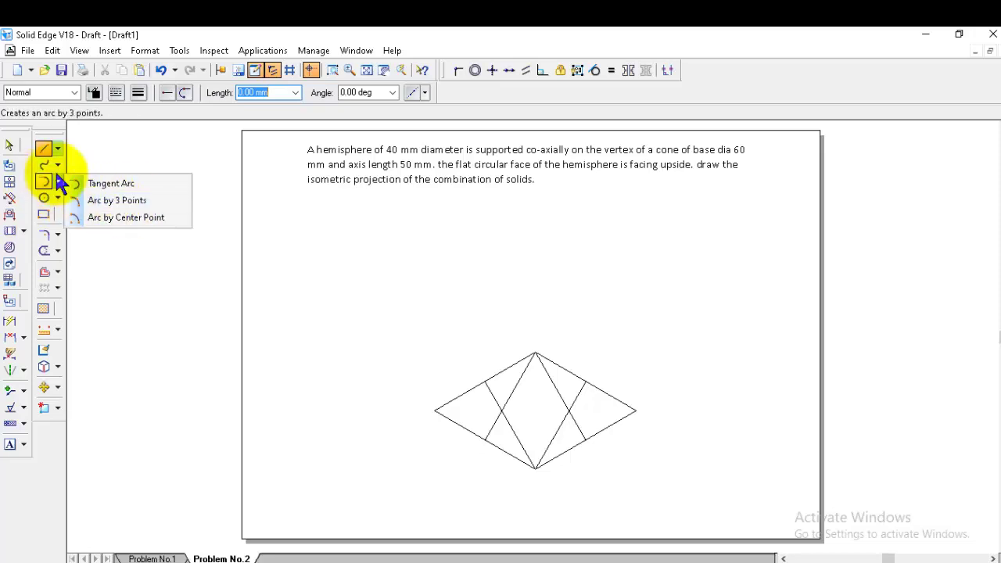
{"action": "left_click", "coordinate": [119, 216]}
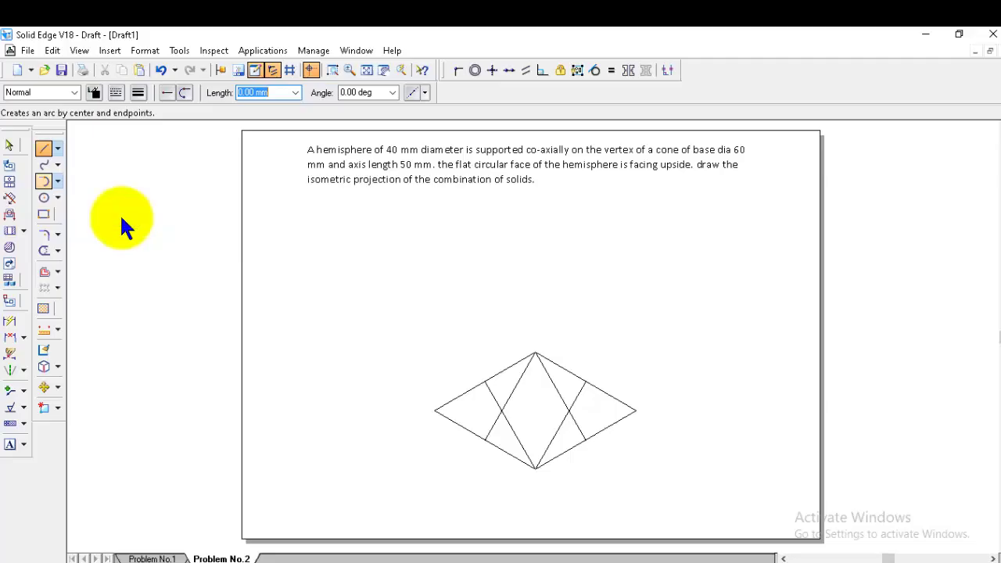
{"action": "left_click", "coordinate": [73, 92]}
{"action": "left_click", "coordinate": [31, 203]}
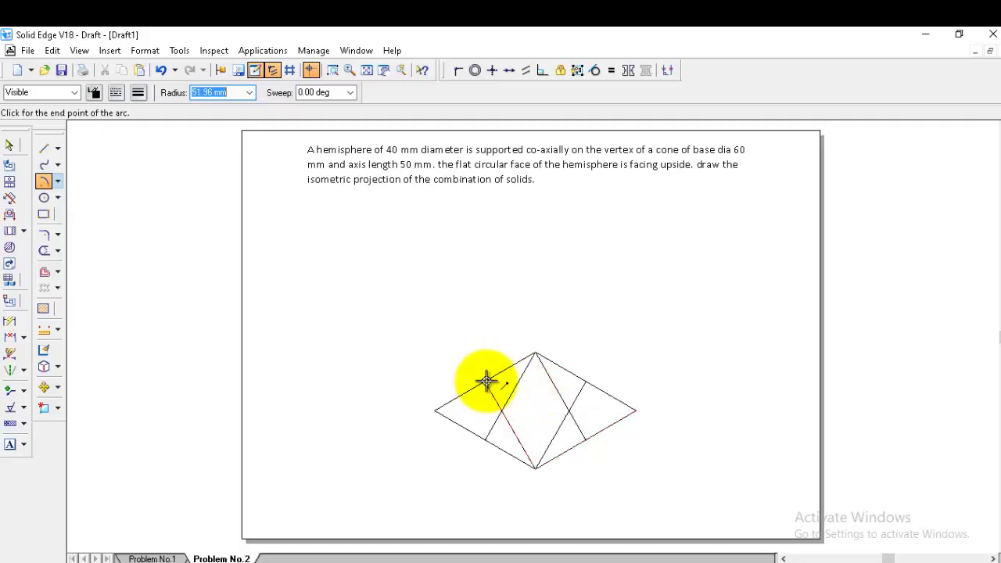
{"action": "left_click", "coordinate": [585, 383]}
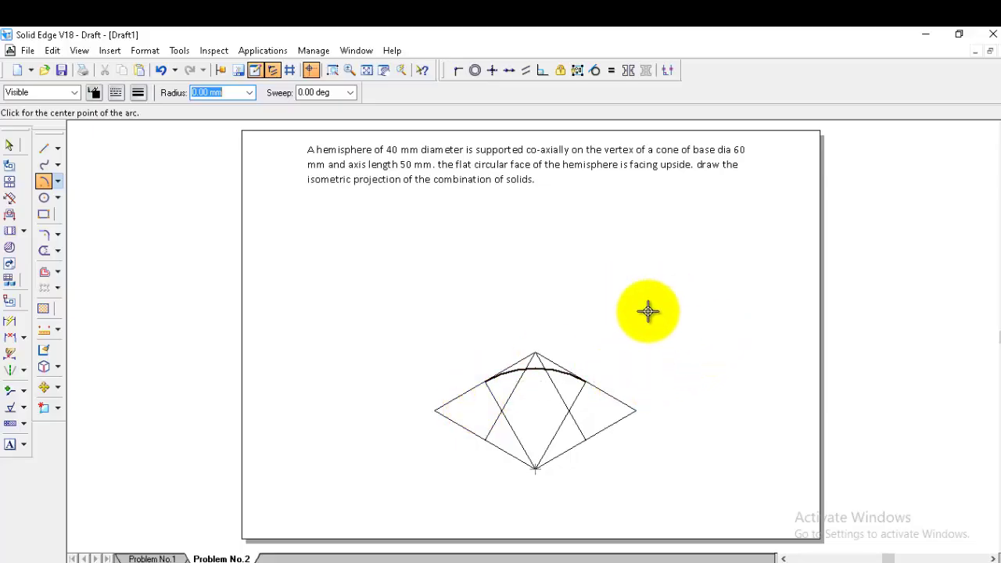
{"action": "left_click", "coordinate": [535, 353]}
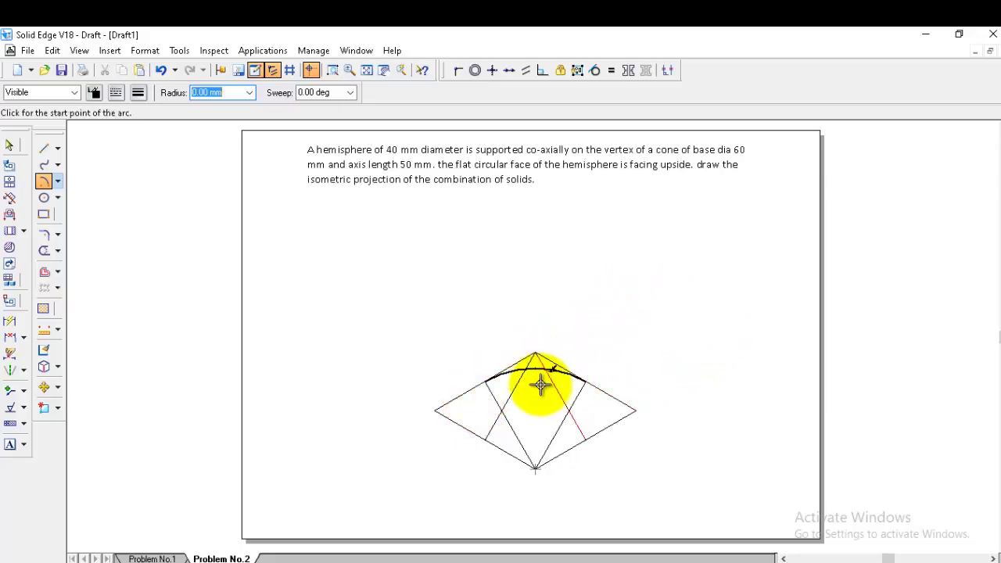
{"action": "left_click", "coordinate": [586, 440]}
{"action": "left_click", "coordinate": [485, 439]}
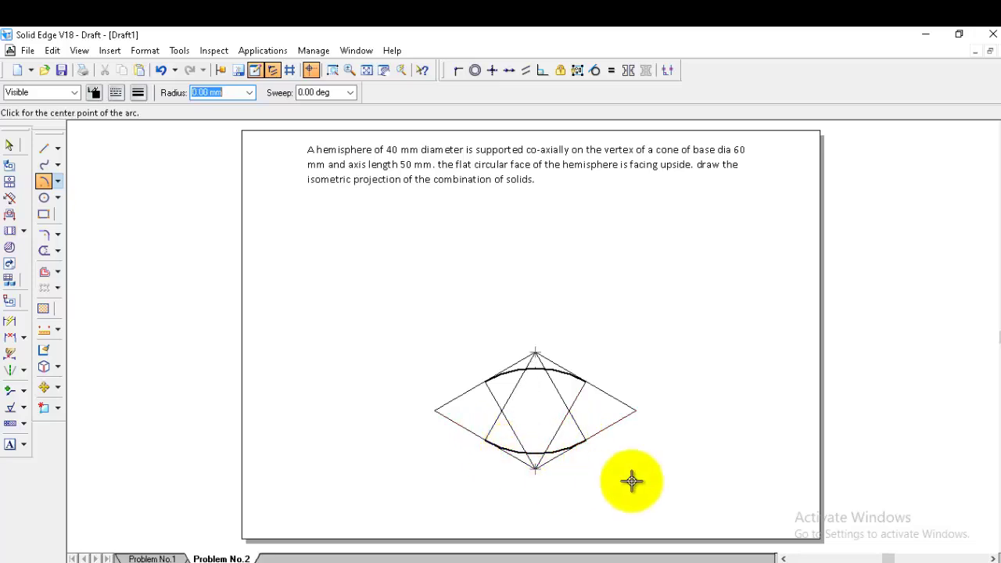
- Draw the ellipse's right end arc, centred on the right construction-line intersection, between the midpoints of the two right-hand sides
{"action": "left_click", "coordinate": [572, 411]}
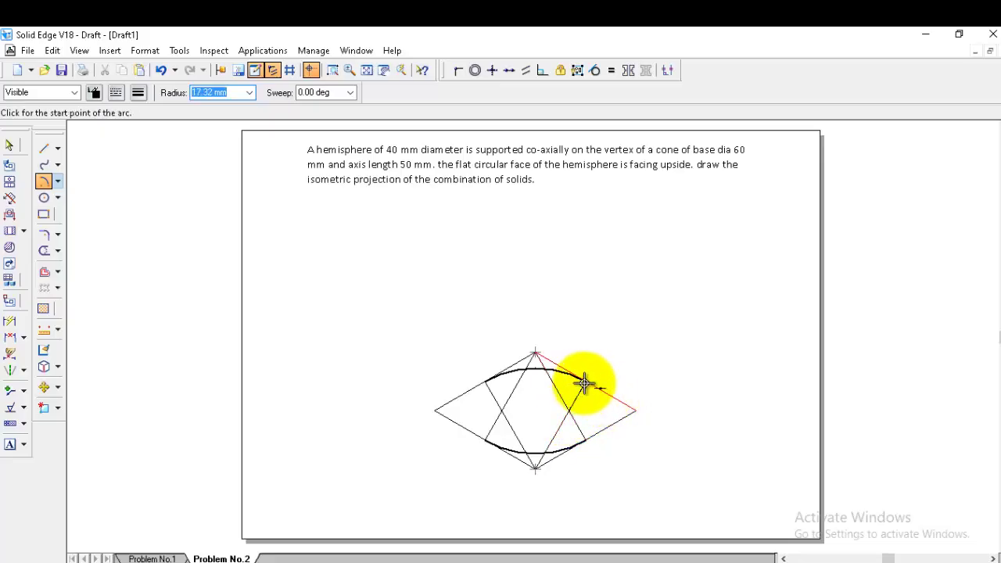
{"action": "left_click", "coordinate": [588, 383]}
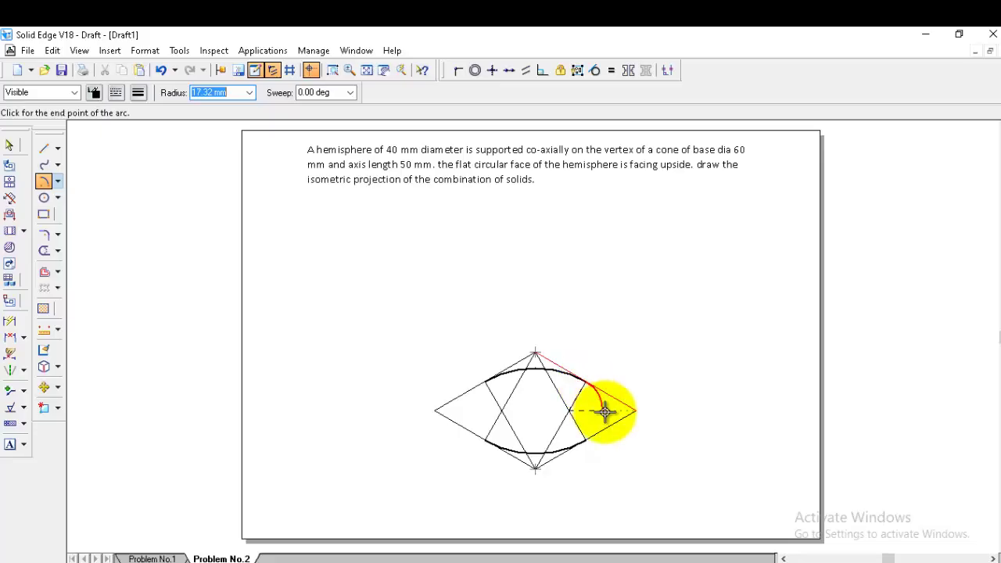
{"action": "left_click", "coordinate": [586, 440]}
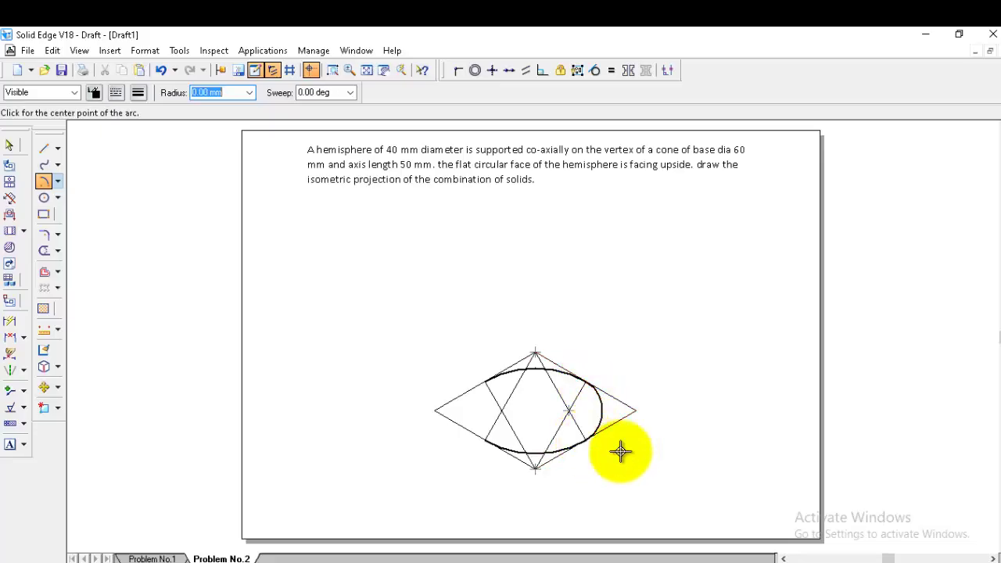
{"action": "left_click", "coordinate": [503, 412]}
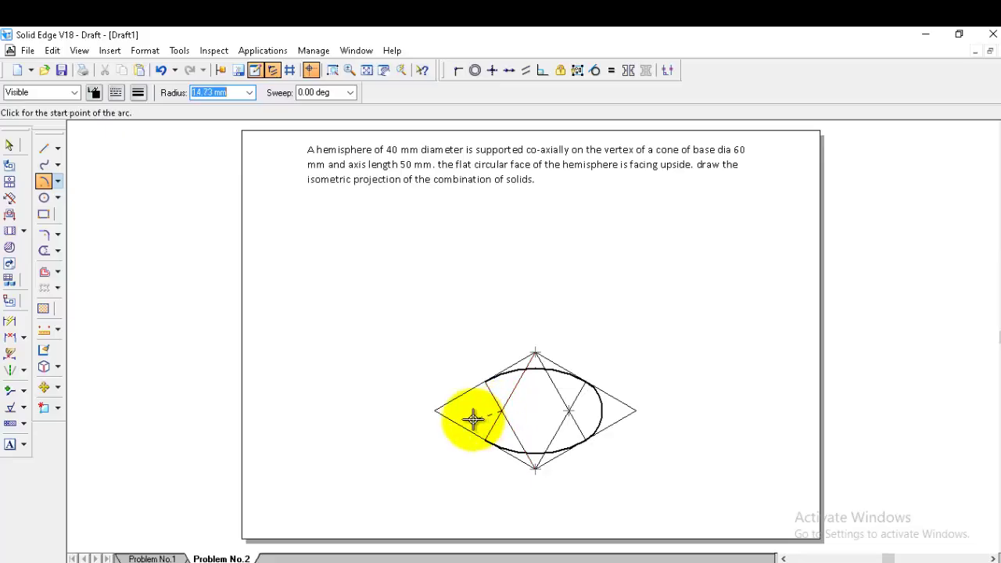
{"action": "left_click", "coordinate": [487, 382]}
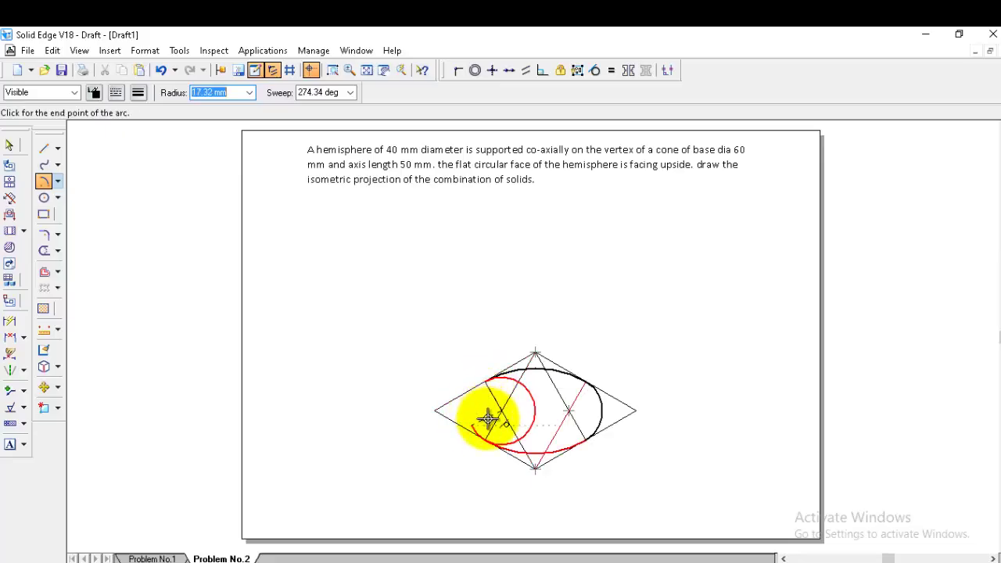
{"action": "left_click", "coordinate": [491, 417]}
{"action": "left_click", "coordinate": [493, 413]}
{"action": "left_click", "coordinate": [482, 398]}
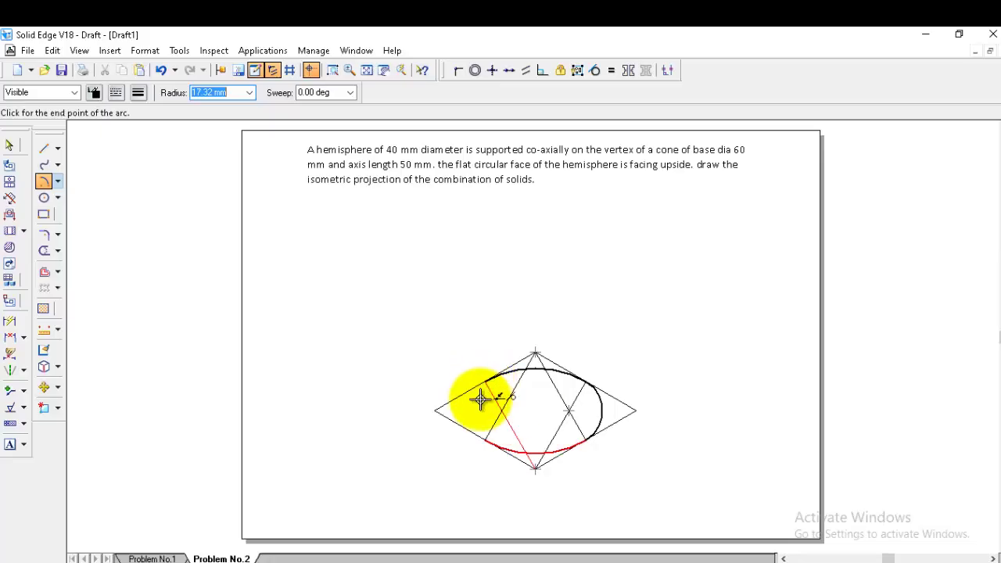
{"action": "left_click", "coordinate": [494, 422]}
- Complete the isometric ellipse with its left end arc, centred on the left construction-line intersection, between the two left-hand side midpoints
{"action": "left_click", "coordinate": [502, 414]}
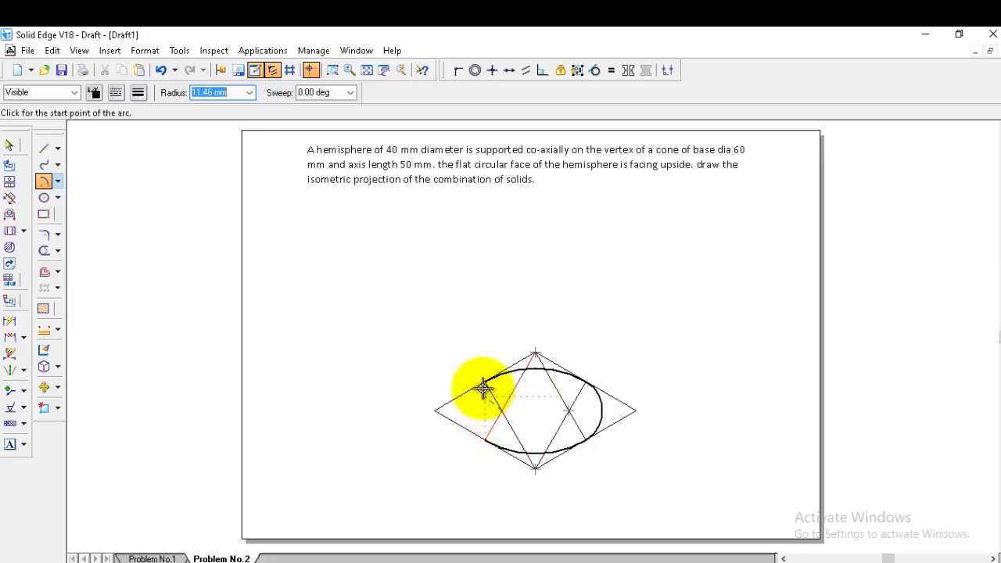
{"action": "left_click", "coordinate": [481, 383]}
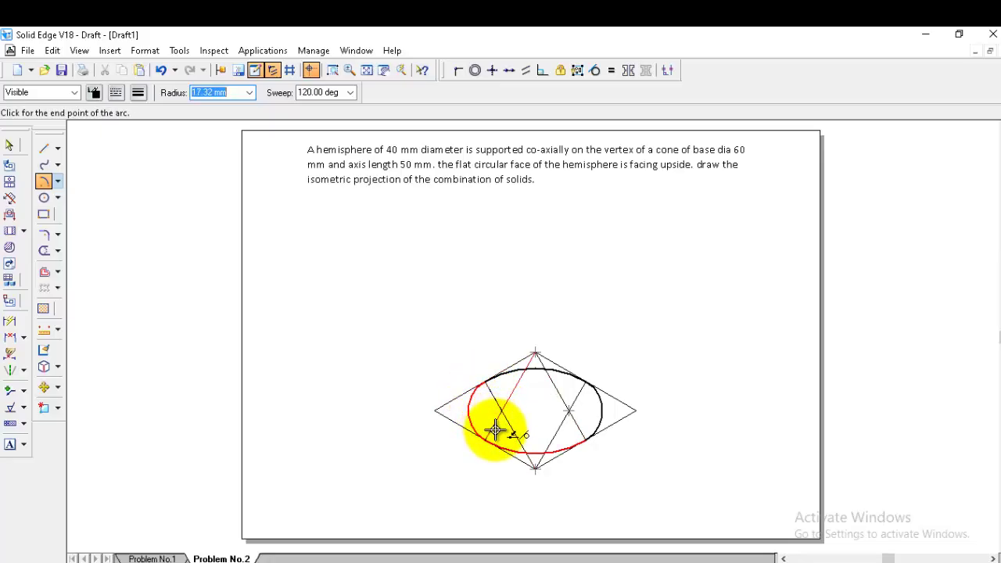
{"action": "left_click", "coordinate": [495, 430]}
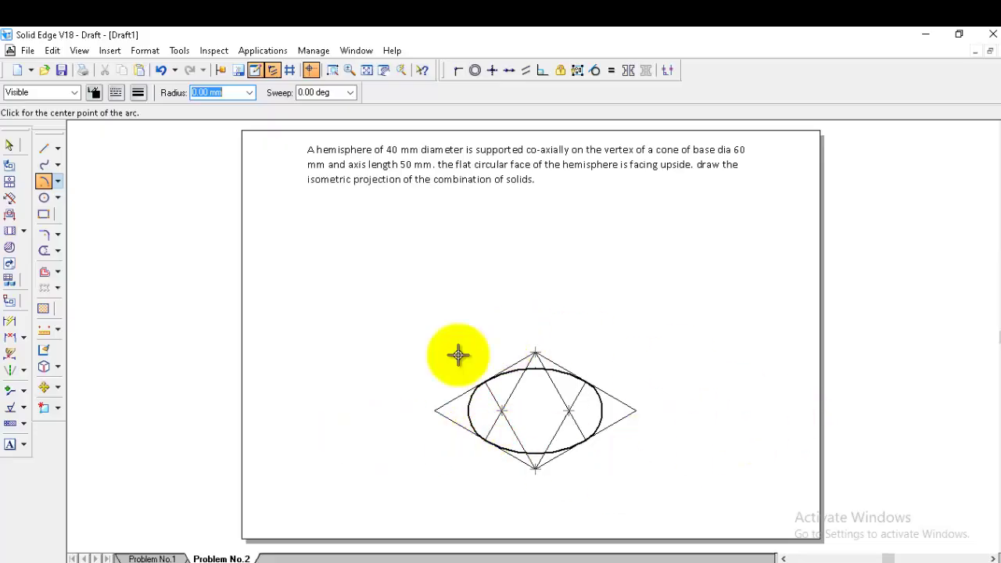
{"action": "left_click", "coordinate": [9, 145]}
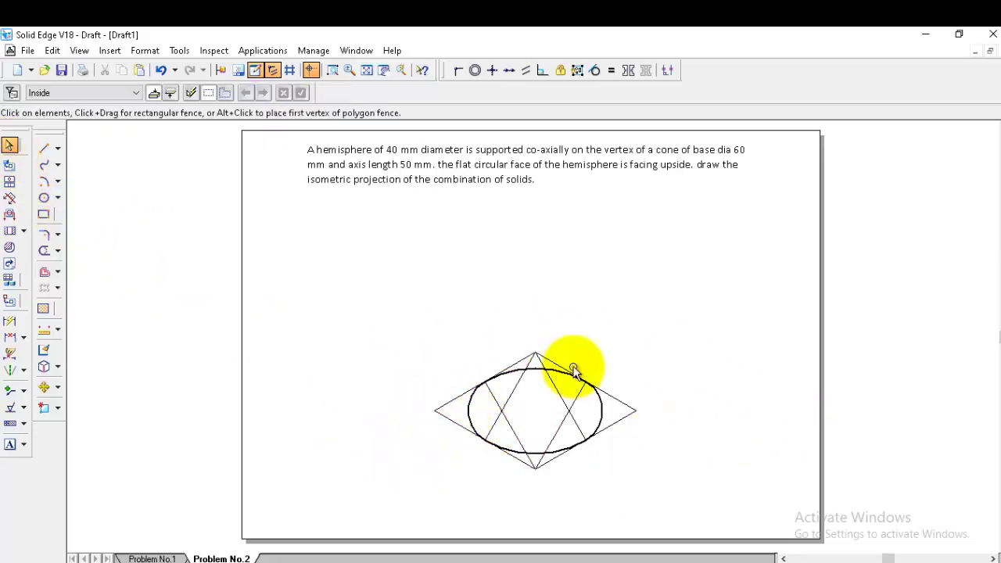
- Delete the construction lines inside the base ellipse, leaving only the ellipse and its surrounding rhombus
{"action": "left_click", "coordinate": [507, 400]}
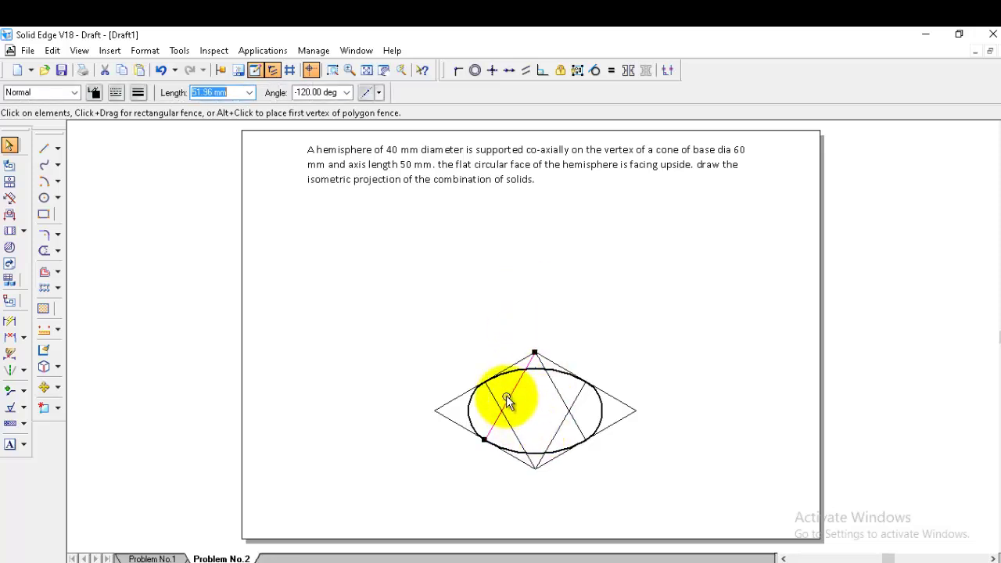
{"action": "key", "text": "Delete"}
{"action": "left_click", "coordinate": [565, 403]}
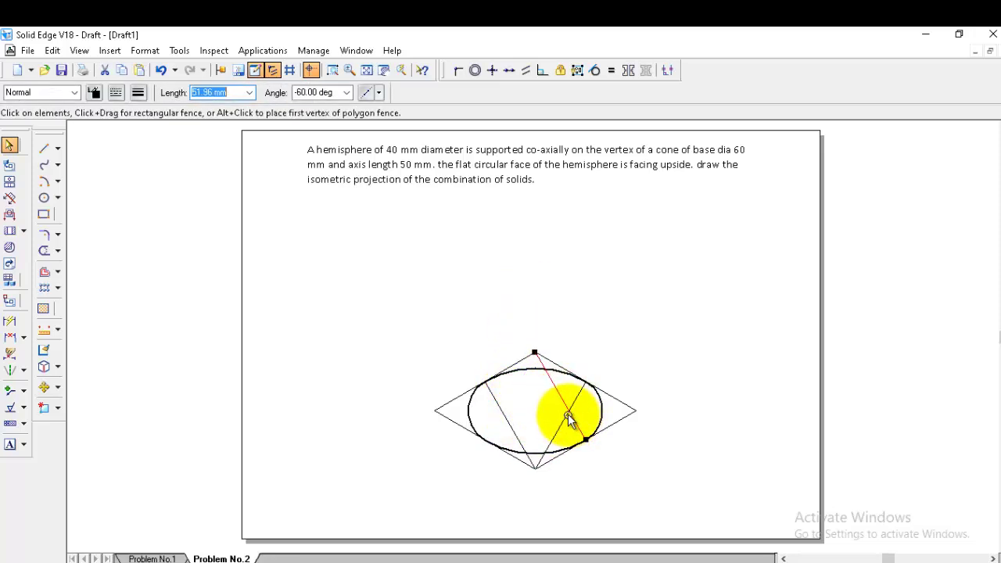
{"action": "key", "text": "Delete"}
{"action": "left_click", "coordinate": [516, 425]}
{"action": "key", "text": "Delete"}
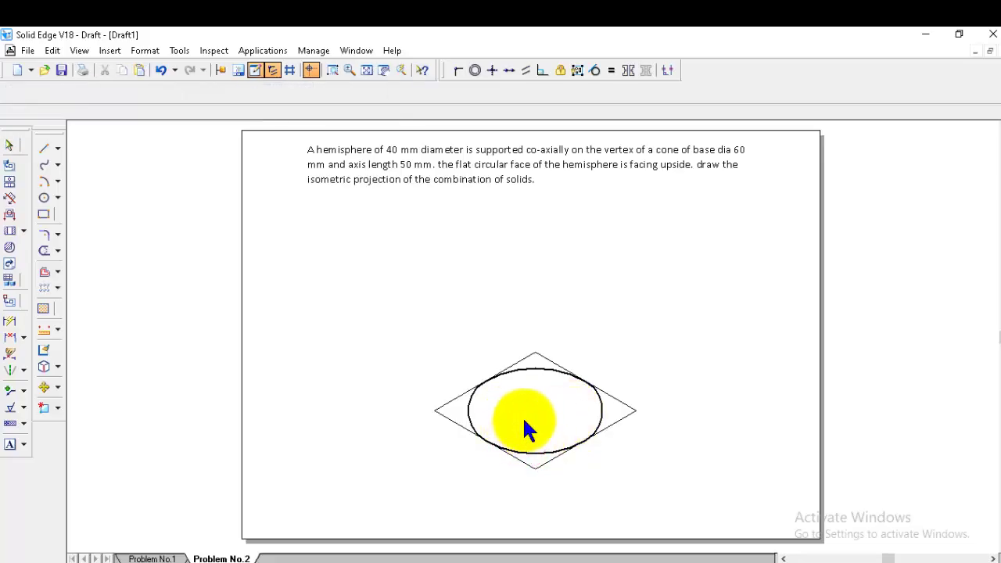
- Draw a Normal-style horizontal diagonal between the left and right vertices of the base rhombus
{"action": "left_click", "coordinate": [41, 150]}
{"action": "left_click", "coordinate": [73, 92]}
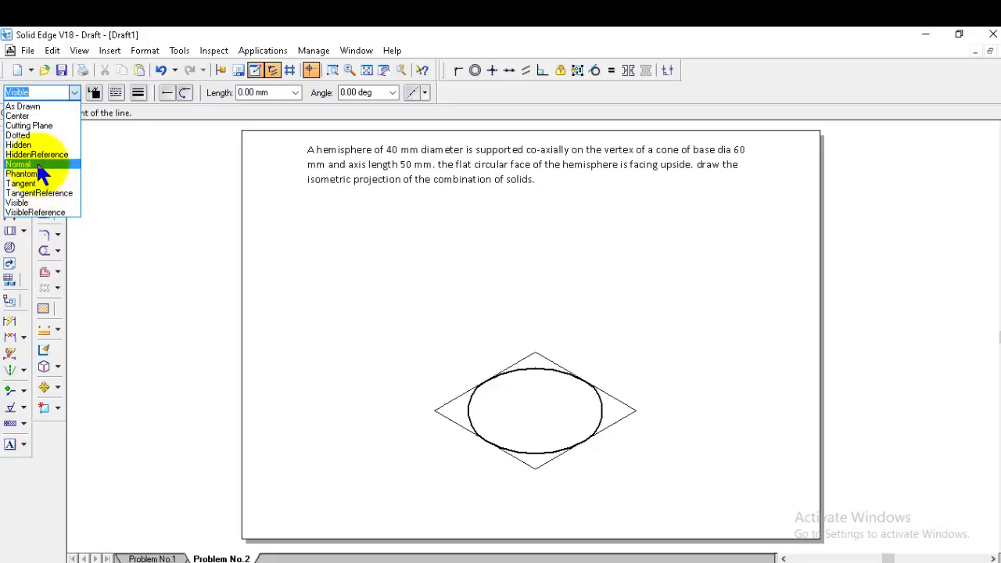
{"action": "left_click", "coordinate": [36, 163]}
{"action": "left_click", "coordinate": [435, 411]}
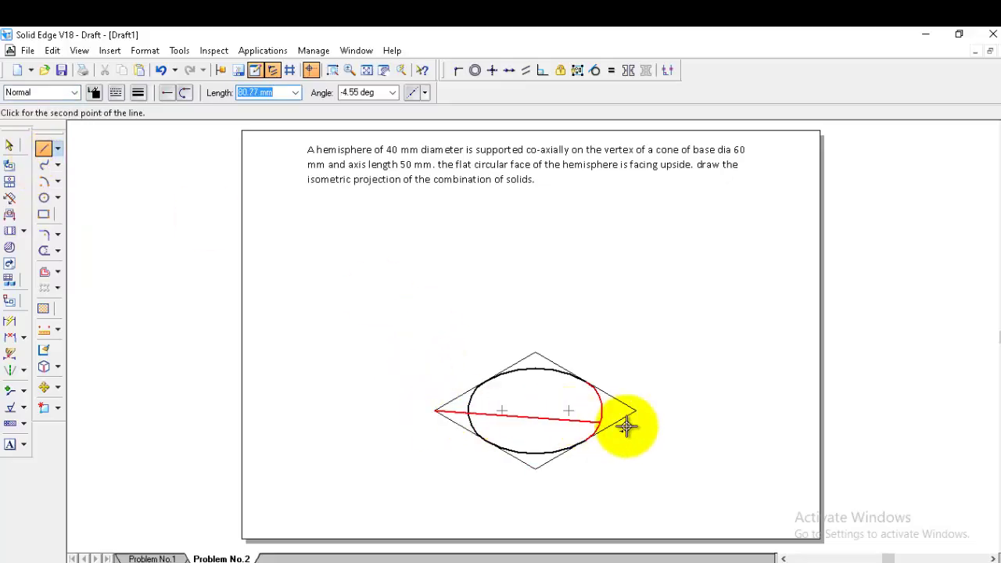
{"action": "left_click", "coordinate": [635, 411]}
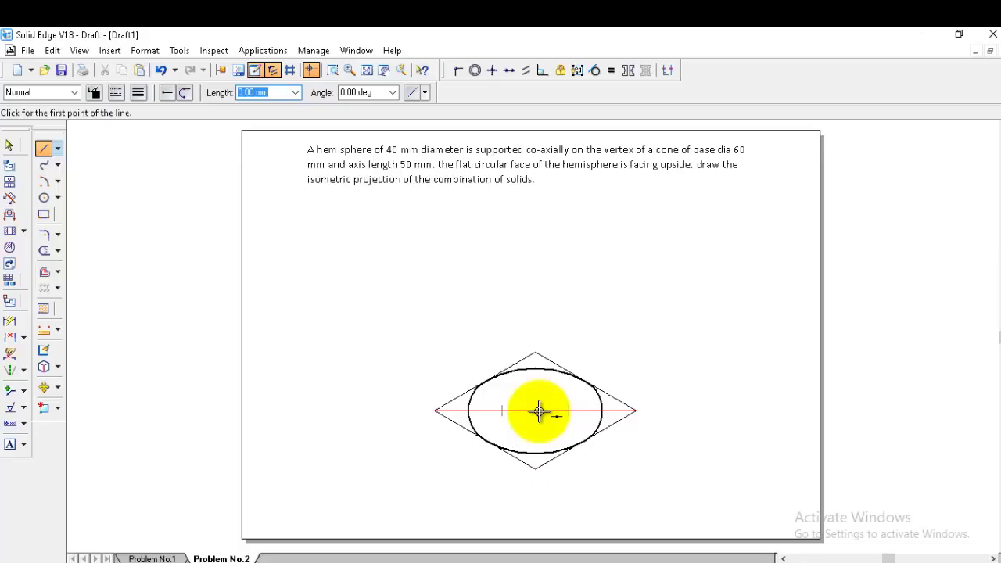
- Draw the cone's 50 mm vertical axis upward from the midpoint of the horizontal diagonal
{"action": "left_click", "coordinate": [537, 410]}
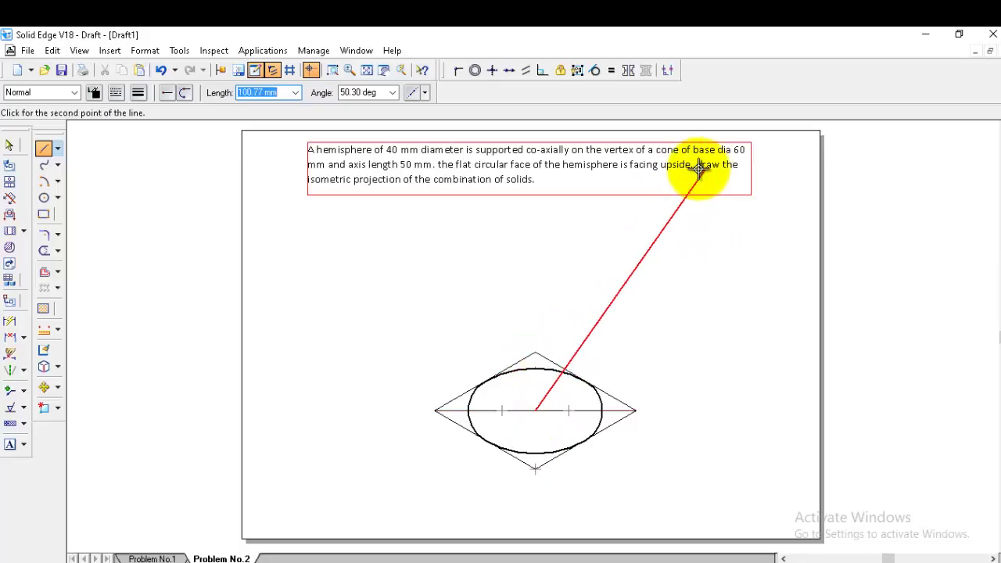
{"action": "left_click", "coordinate": [537, 298]}
{"action": "right_click", "coordinate": [602, 317]}
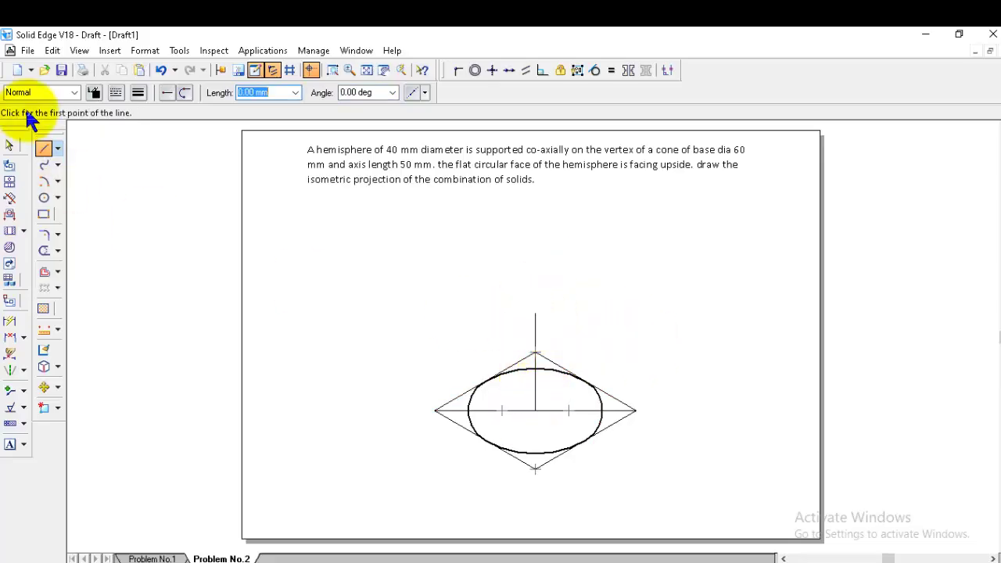
- Draw two Visible-style lines from the cone's apex, tangent to the left and right end arcs of the base ellipse
{"action": "left_click", "coordinate": [73, 92]}
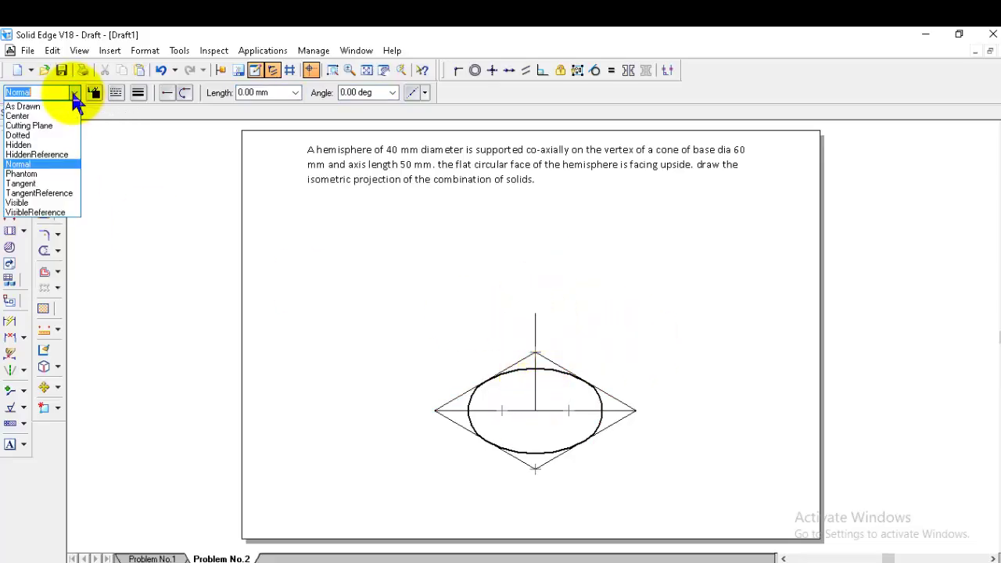
{"action": "left_click", "coordinate": [31, 202]}
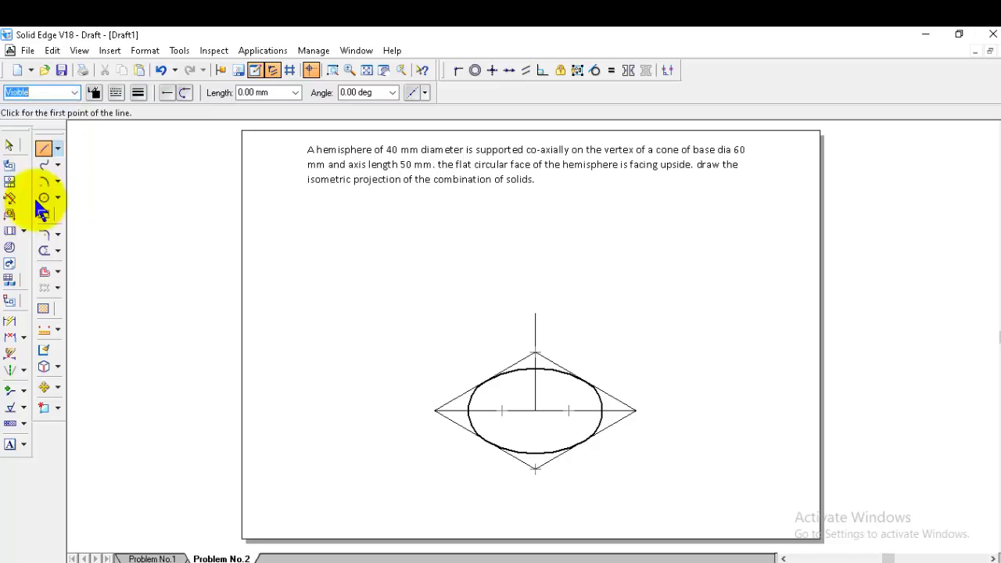
{"action": "left_click", "coordinate": [535, 313]}
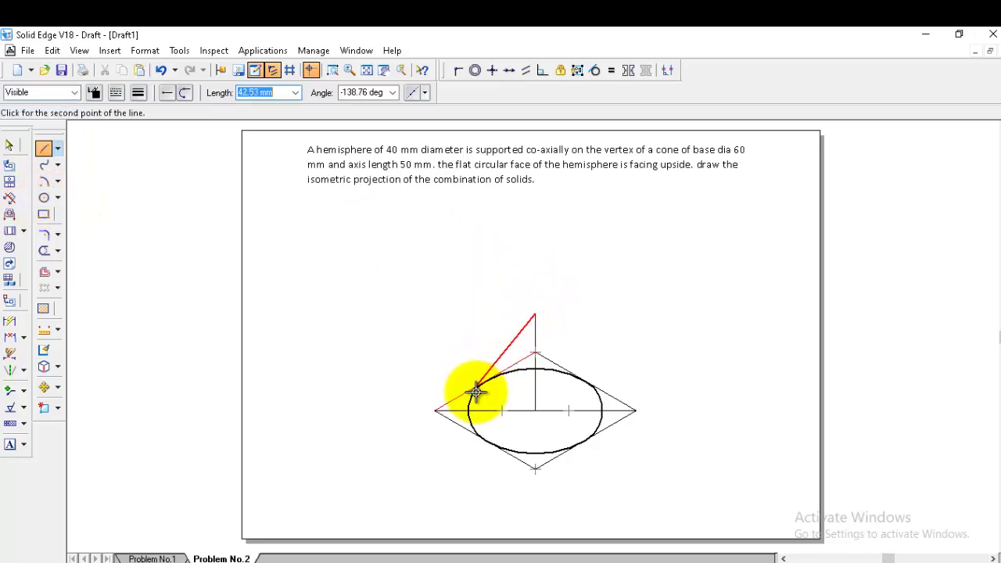
{"action": "left_click", "coordinate": [472, 398]}
{"action": "right_click", "coordinate": [459, 301]}
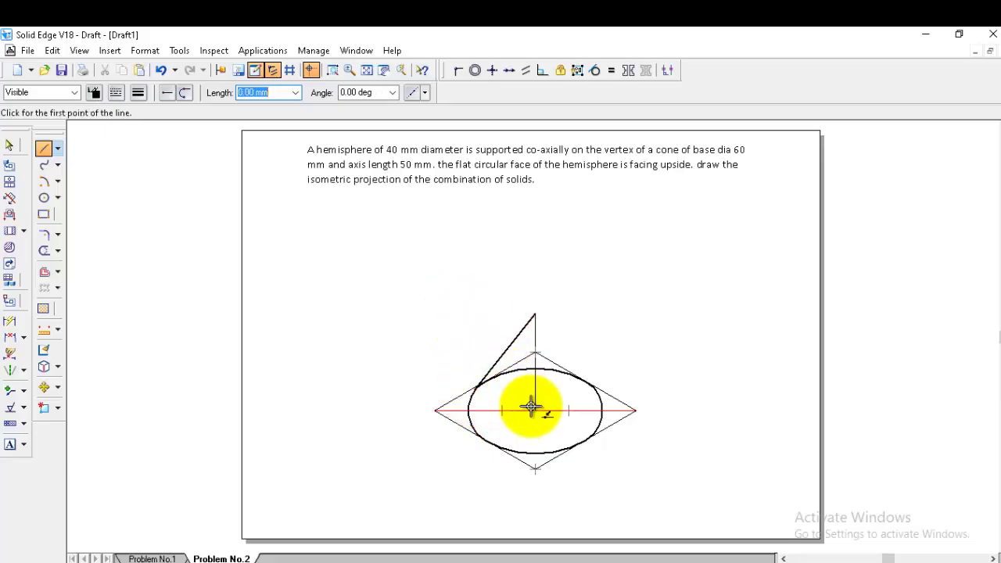
{"action": "left_click", "coordinate": [535, 313]}
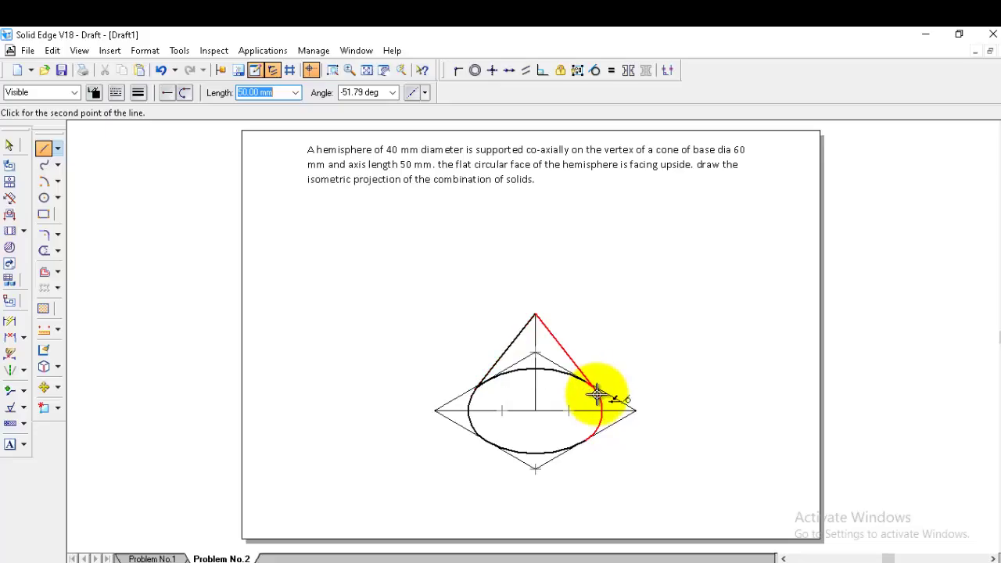
{"action": "left_click", "coordinate": [596, 395]}
{"action": "right_click", "coordinate": [664, 317]}
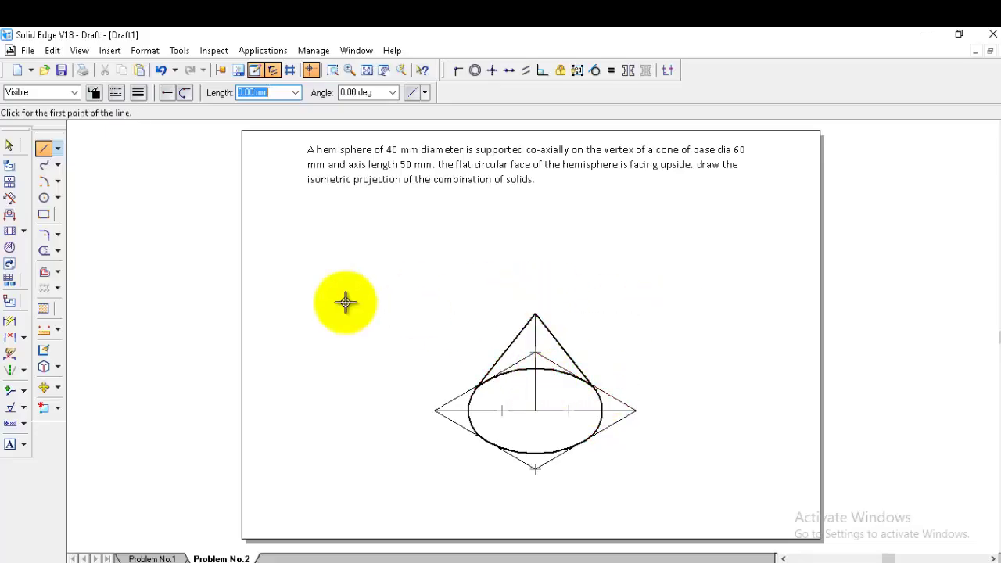
- Delete the upper arc of the base ellipse that lies hidden behind the cone
{"action": "left_click", "coordinate": [10, 146]}
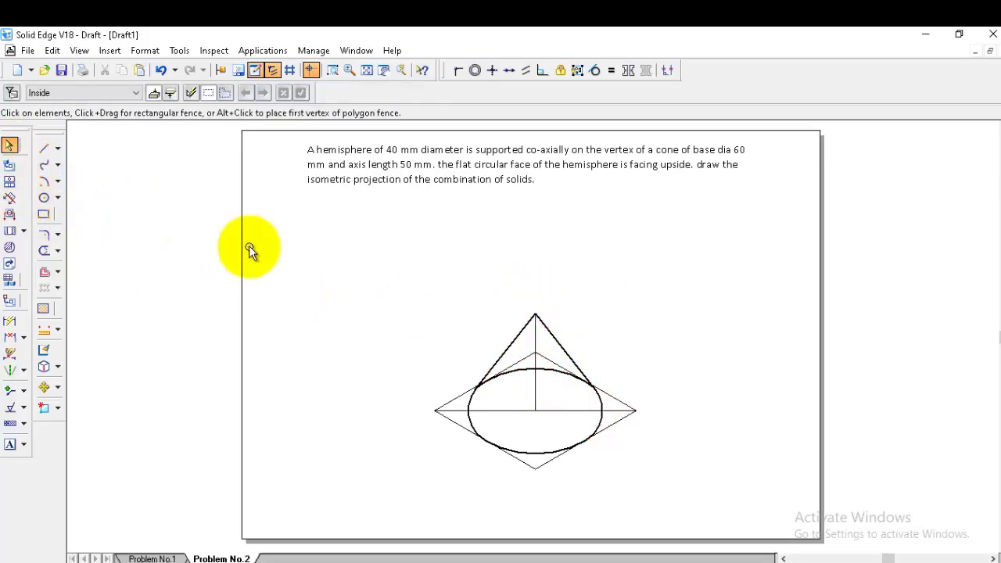
{"action": "left_click", "coordinate": [517, 370]}
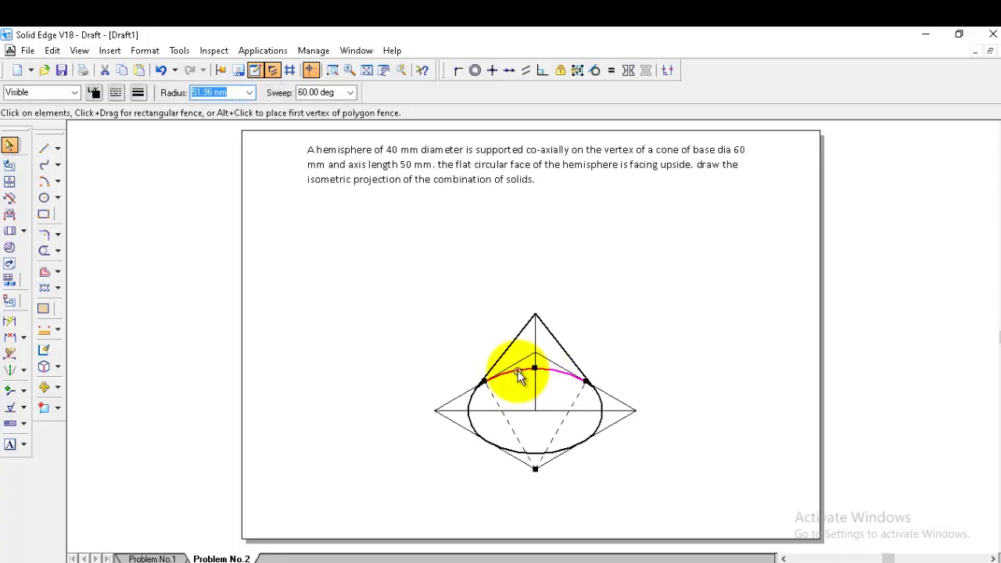
{"action": "key", "text": "Delete"}
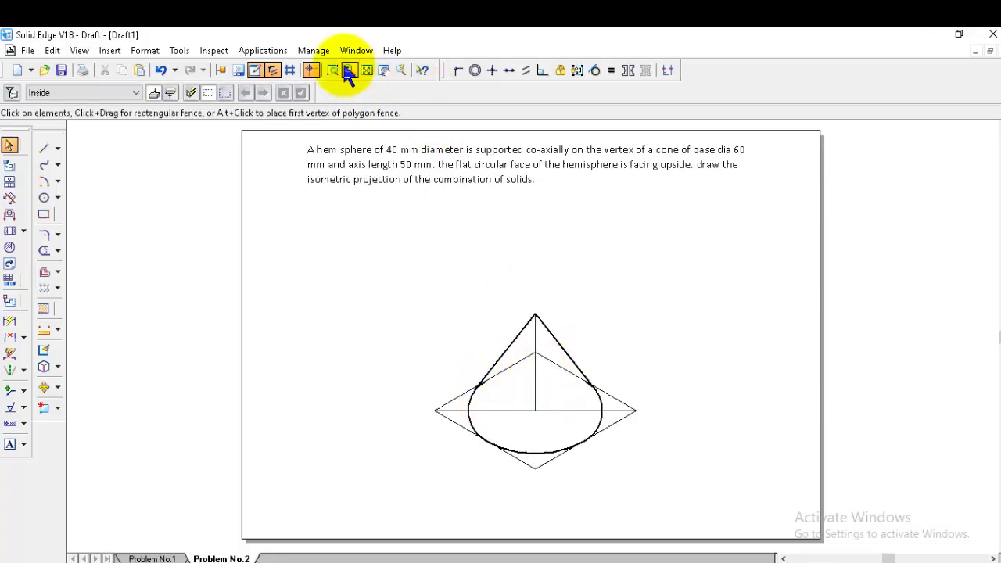
- Trim the leftover ends of the left and right ellipse arcs beyond the cone's tangent lines
{"action": "left_click", "coordinate": [334, 69]}
{"action": "left_click", "coordinate": [453, 335]}
{"action": "left_click", "coordinate": [654, 424]}
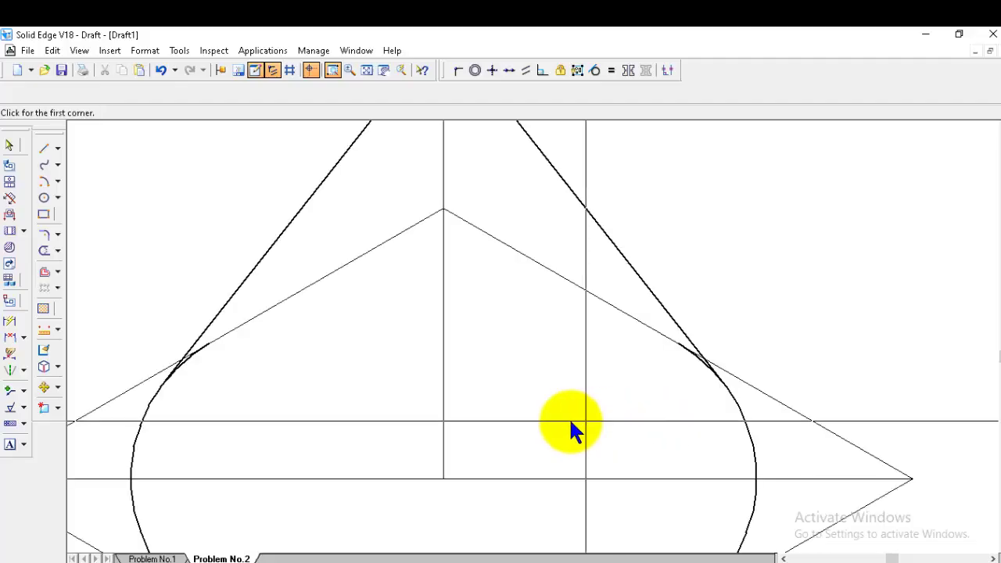
{"action": "key", "text": "Escape"}
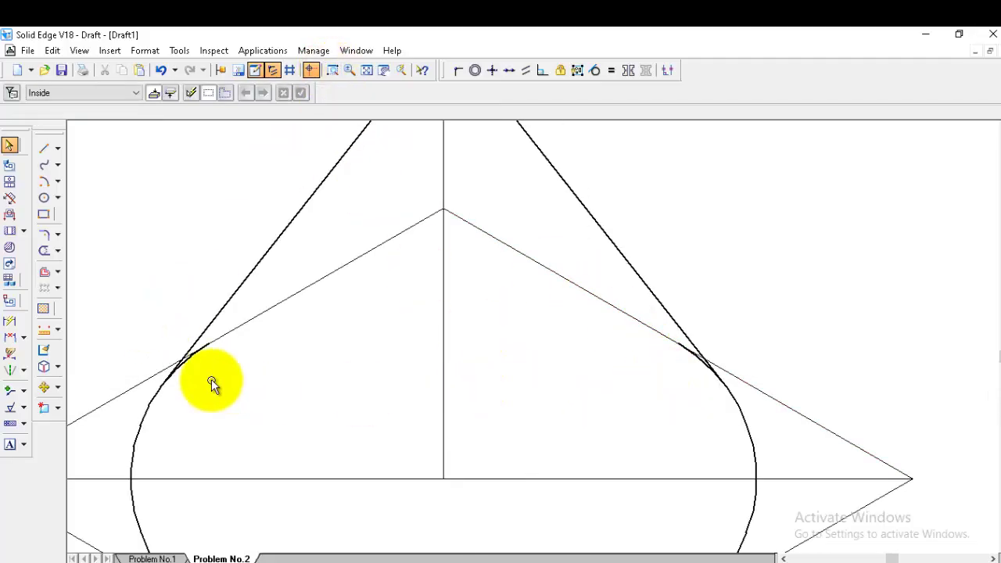
{"action": "left_click", "coordinate": [43, 250]}
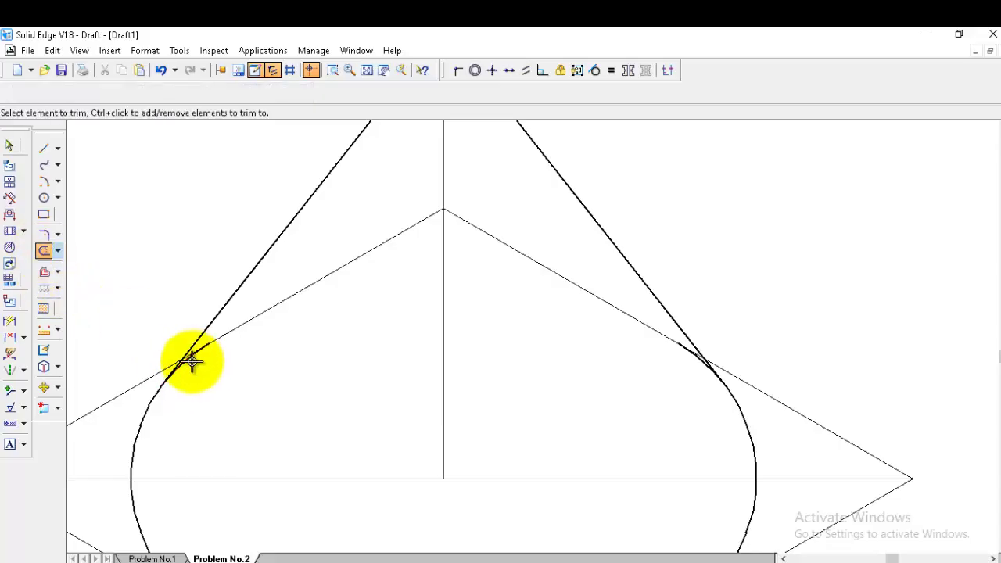
{"action": "left_click_drag", "start_coordinate": [191, 360], "coordinate": [206, 362]}
{"action": "left_click", "coordinate": [697, 357]}
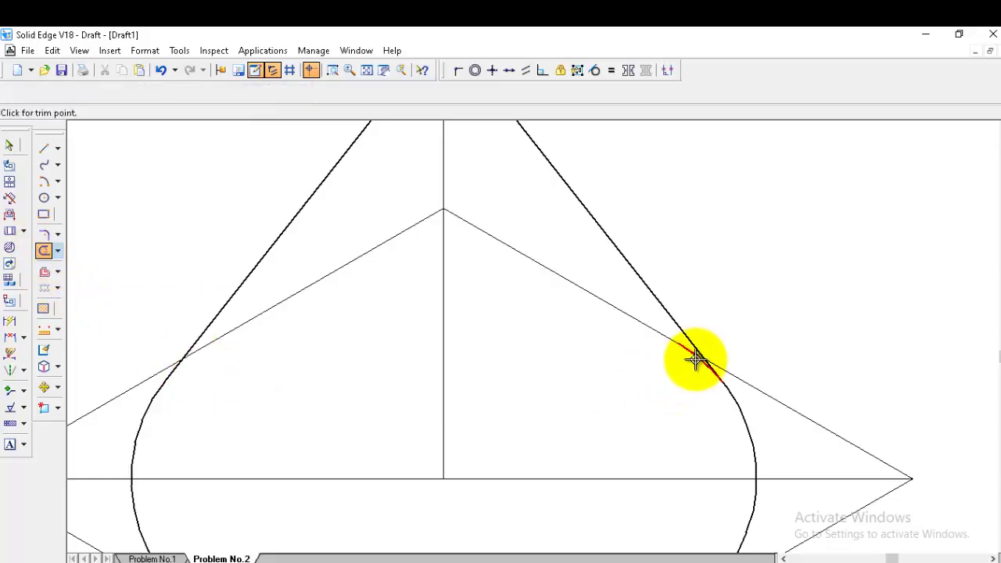
{"action": "left_click", "coordinate": [369, 69]}
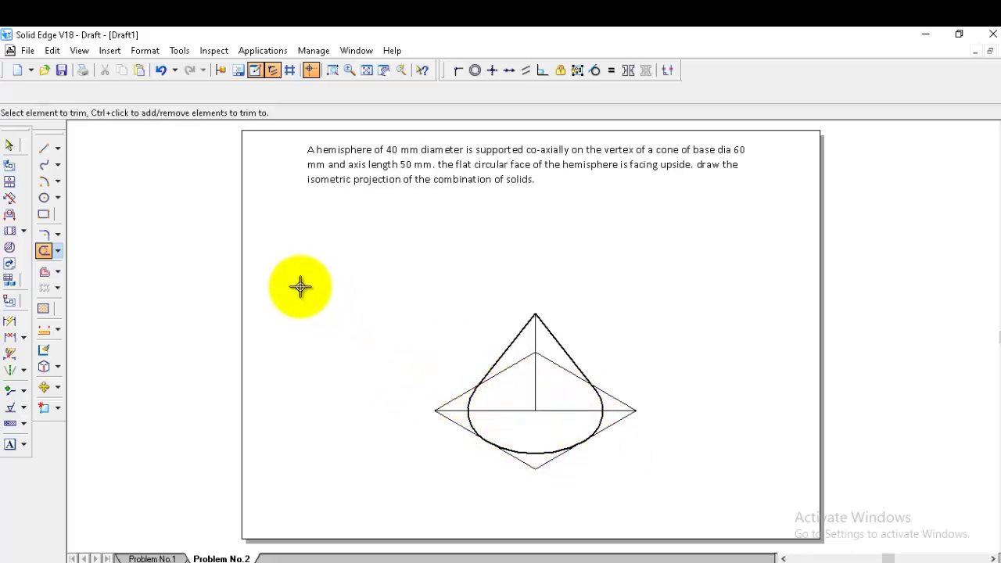
- Draw a closed Normal-style rhombus to the left of the cone with 40 mm sides at angles 30, 150, -150 and -30 degrees
{"action": "left_click", "coordinate": [44, 148]}
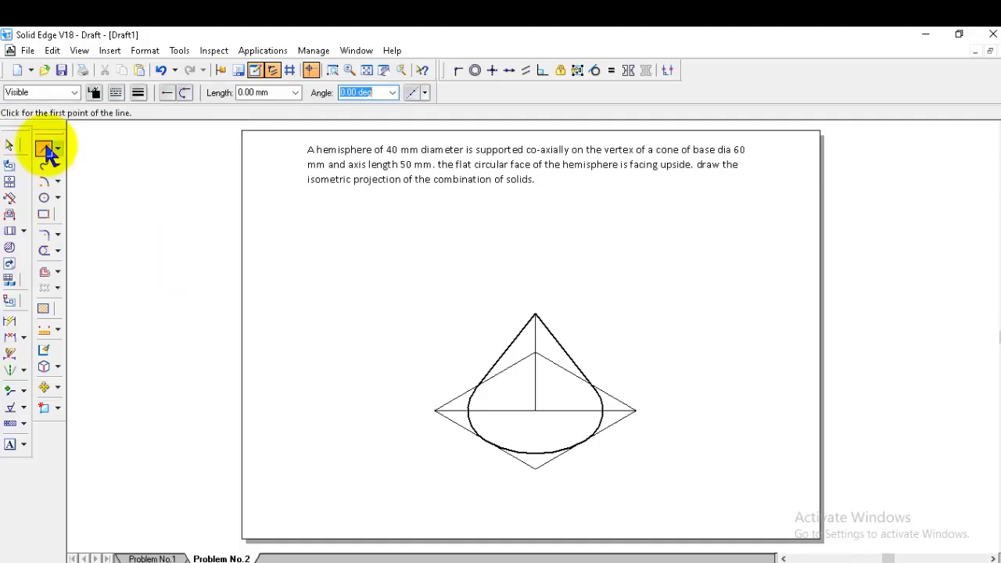
{"action": "left_click", "coordinate": [74, 93]}
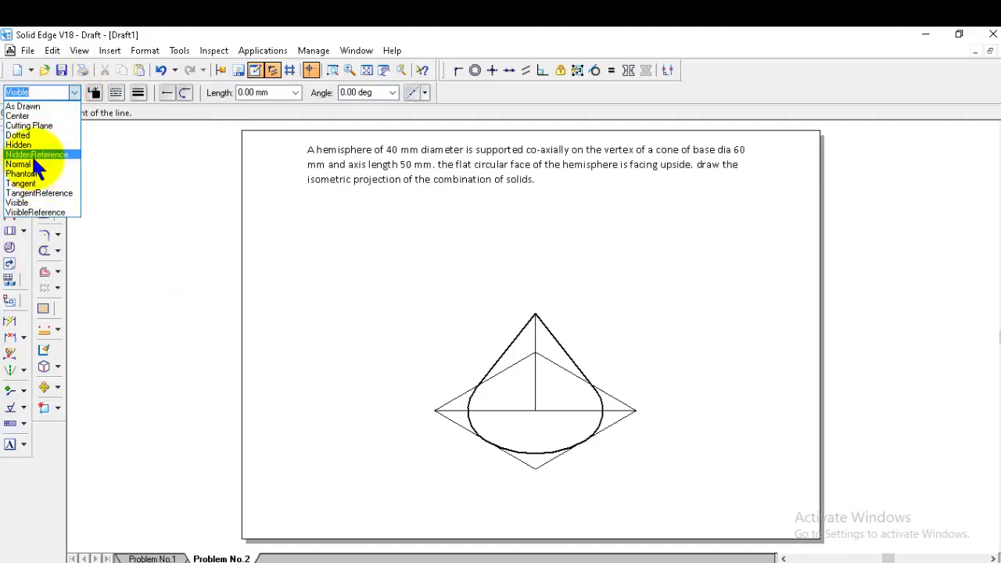
{"action": "left_click", "coordinate": [31, 154]}
{"action": "left_click", "coordinate": [74, 92]}
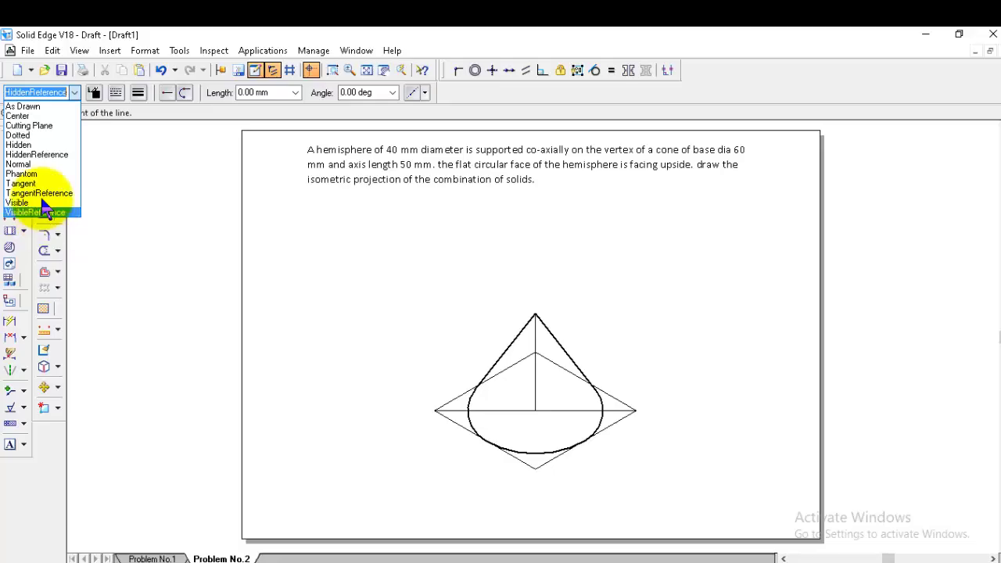
{"action": "left_click", "coordinate": [29, 154]}
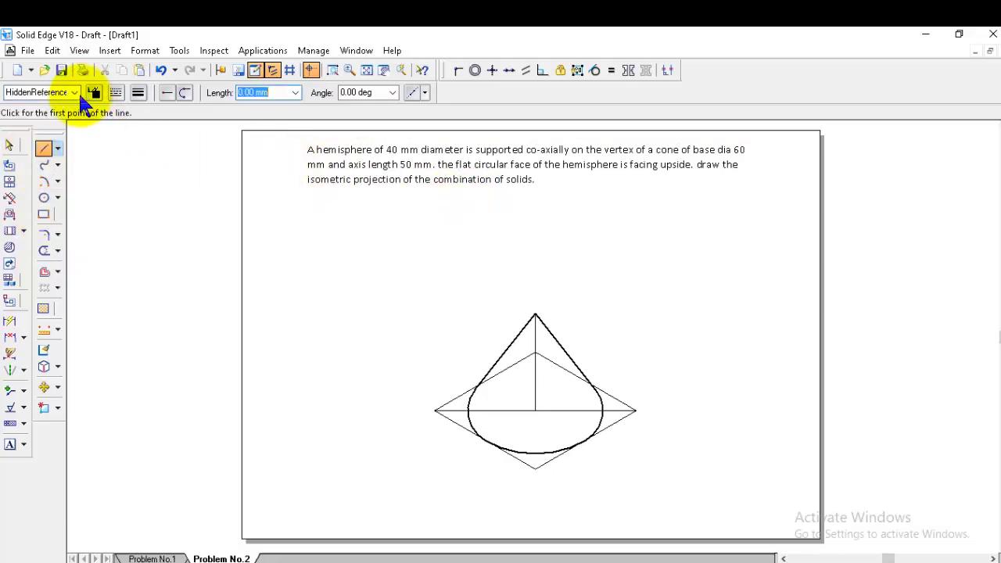
{"action": "left_click", "coordinate": [75, 92]}
{"action": "left_click", "coordinate": [35, 164]}
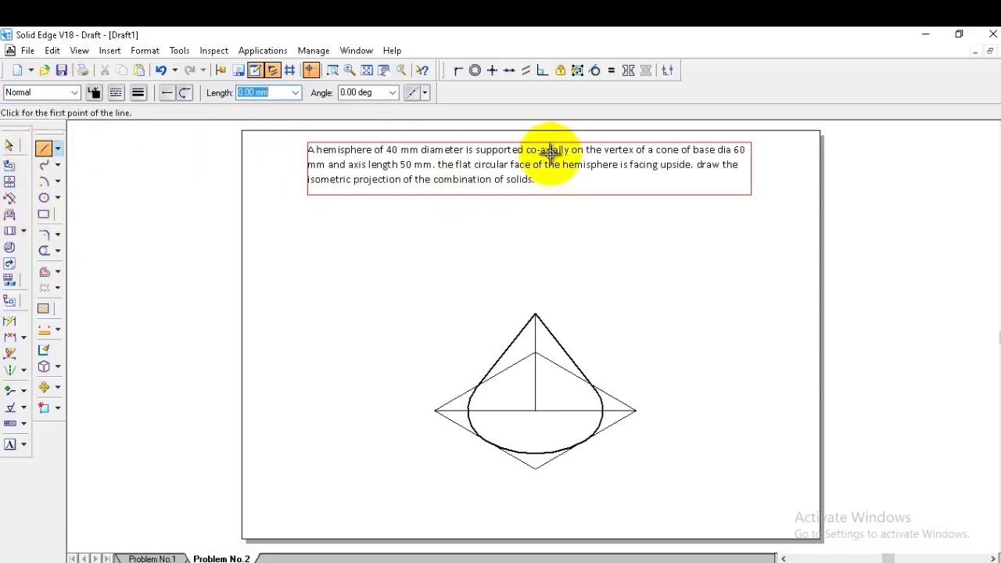
{"action": "left_click", "coordinate": [374, 322]}
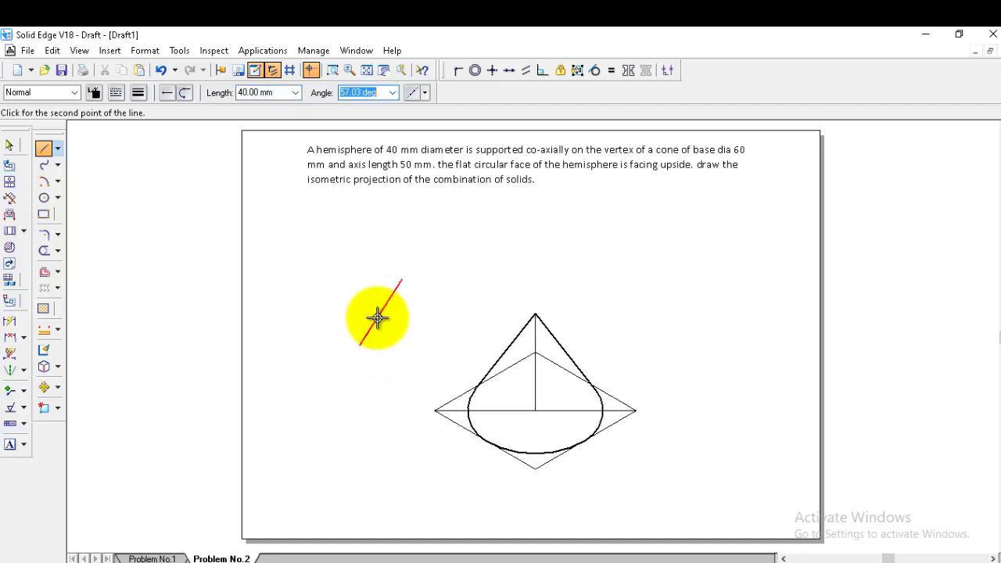
{"action": "key", "text": "Return"}
{"action": "type", "text": "40"}
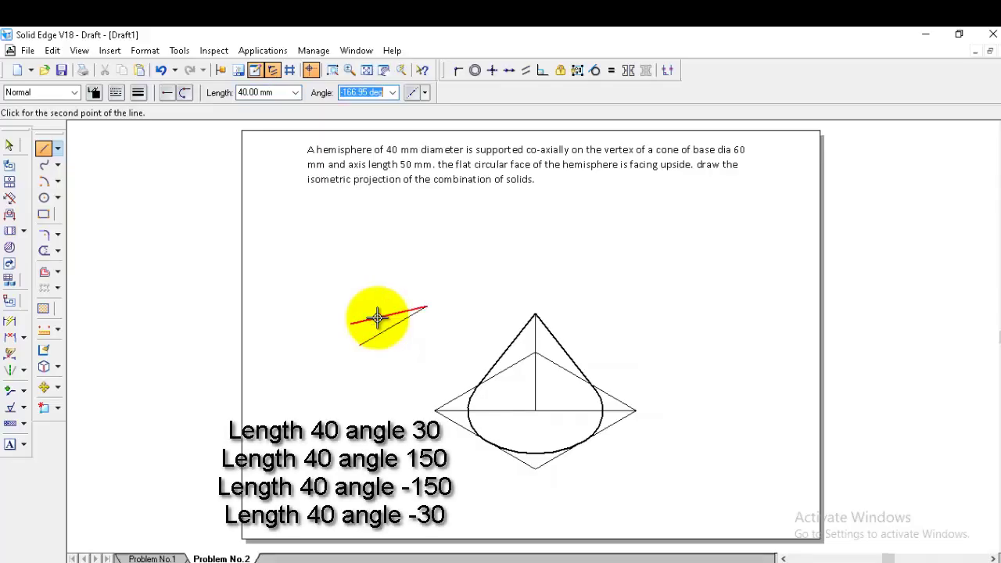
{"action": "type", "text": "150"}
{"action": "key", "text": "Return"}
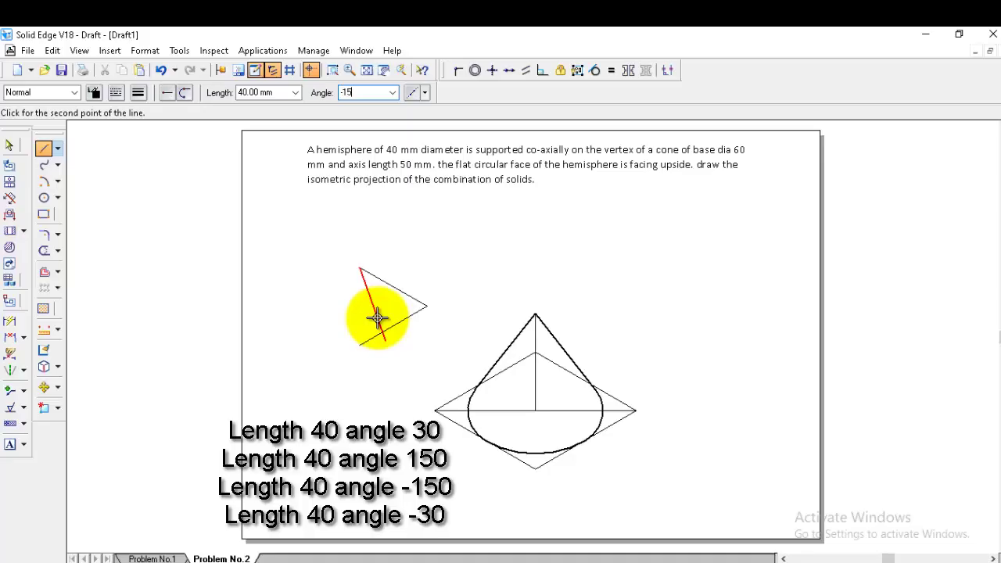
{"action": "type", "text": "-150"}
{"action": "key", "text": "Return"}
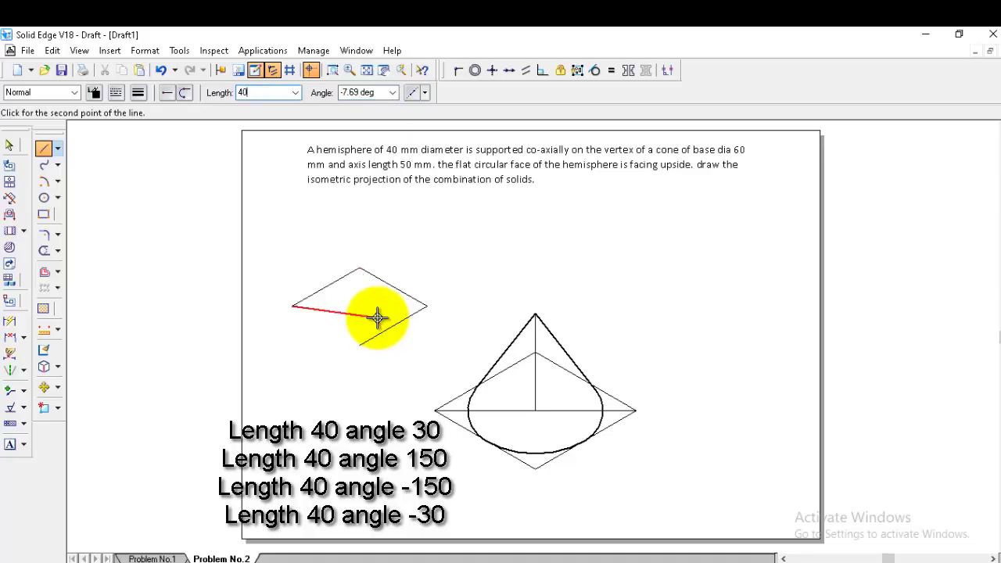
{"action": "key", "text": "Return"}
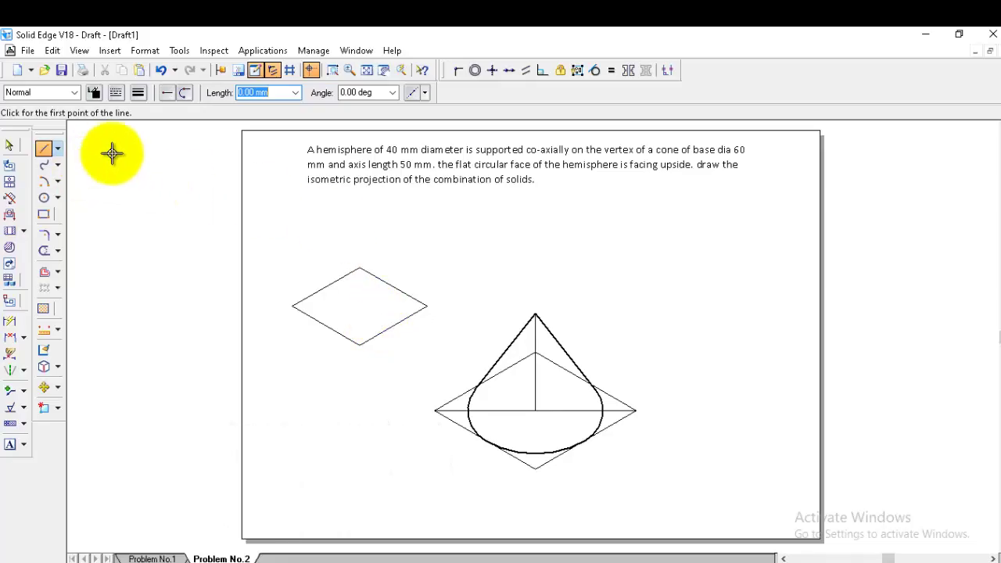
- Draw construction lines from the 40 mm rhombus's bottom vertex to the midpoints of its two upper sides
{"action": "left_click", "coordinate": [359, 344]}
{"action": "left_click", "coordinate": [326, 287]}
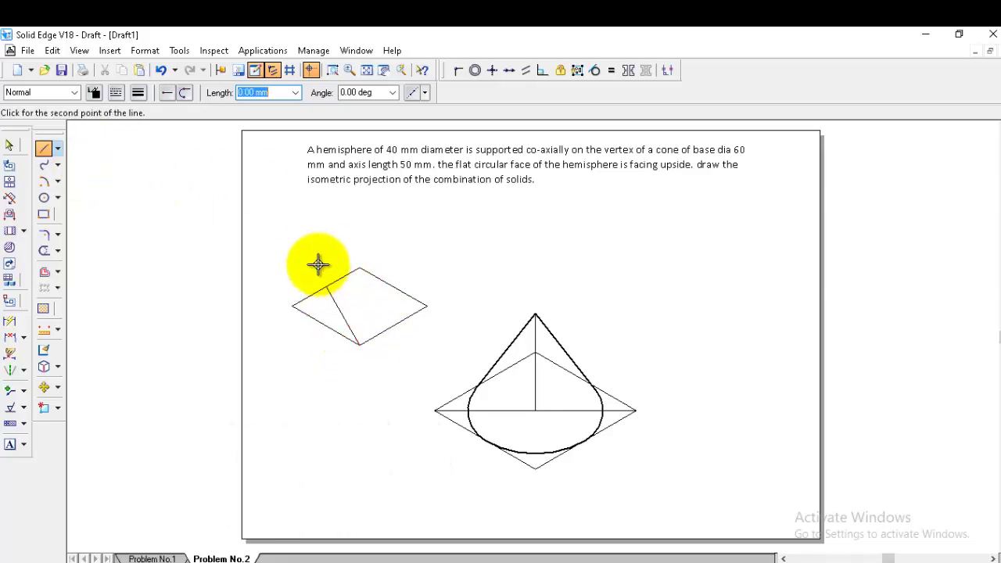
{"action": "left_click", "coordinate": [359, 344]}
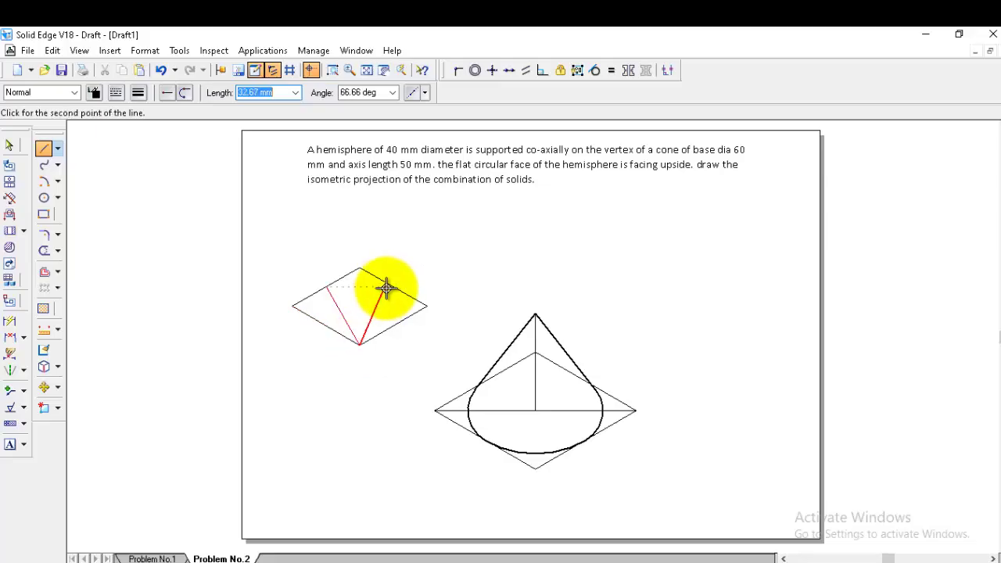
{"action": "left_click", "coordinate": [393, 287]}
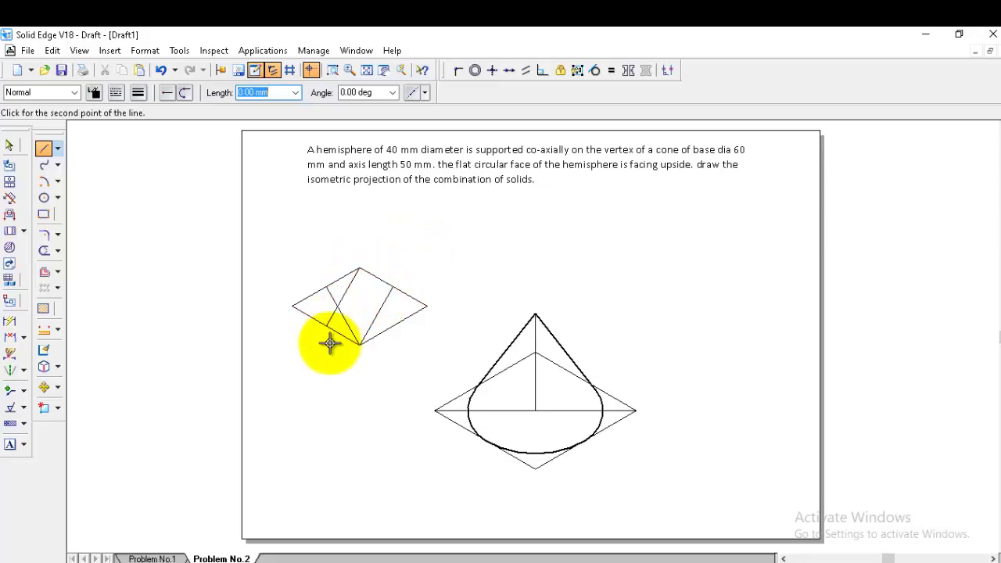
- Draw construction lines from the 40 mm rhombus's top vertex to the midpoints of its two lower sides
{"action": "left_click", "coordinate": [326, 325]}
{"action": "left_click", "coordinate": [359, 270]}
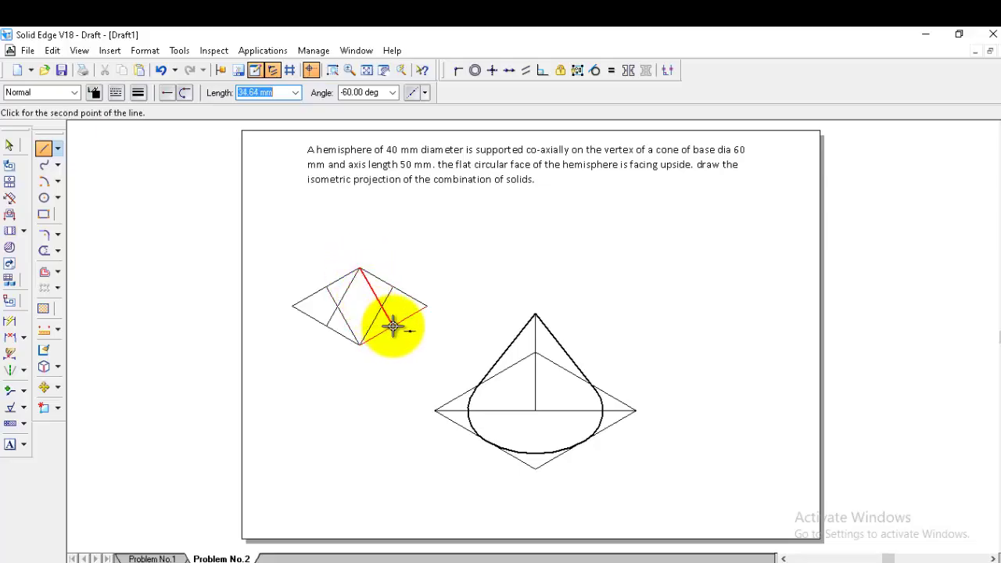
{"action": "left_click", "coordinate": [392, 327]}
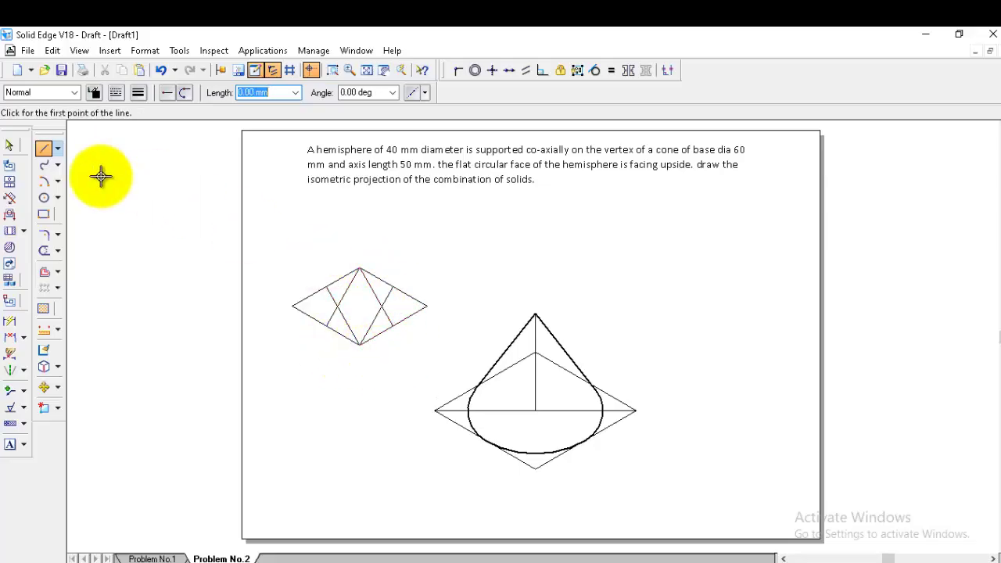
- Draw the ellipse's upper and lower arcs in Visible style, centred on the rhombus's opposite vertices and ending at the side midpoints
{"action": "left_click", "coordinate": [45, 181]}
{"action": "left_click", "coordinate": [74, 92]}
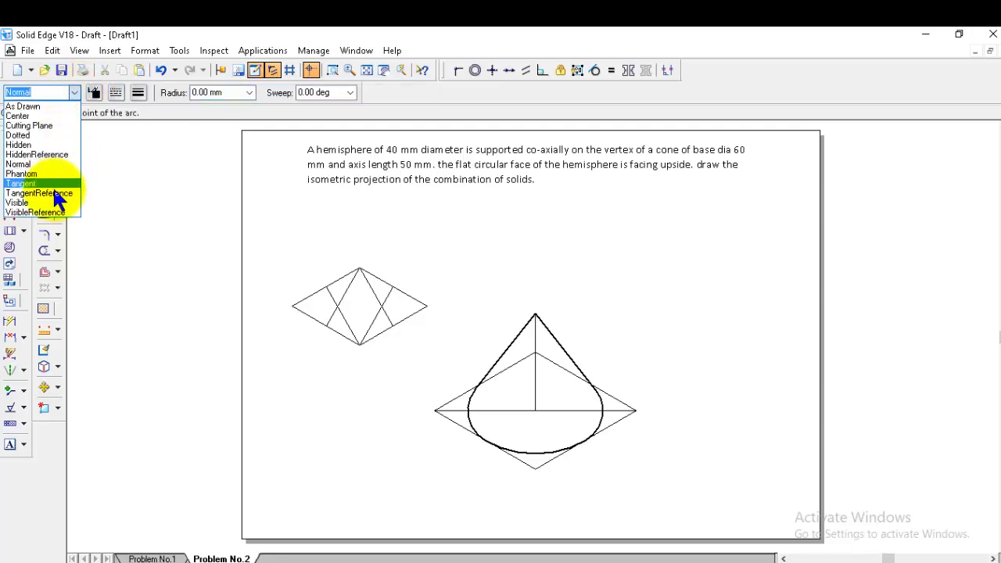
{"action": "left_click", "coordinate": [49, 205]}
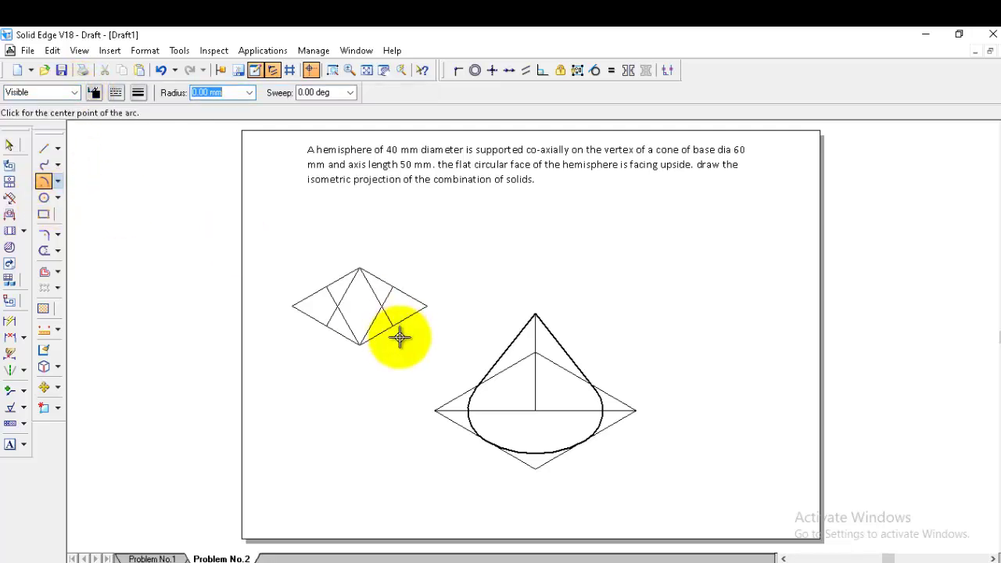
{"action": "left_click", "coordinate": [361, 344]}
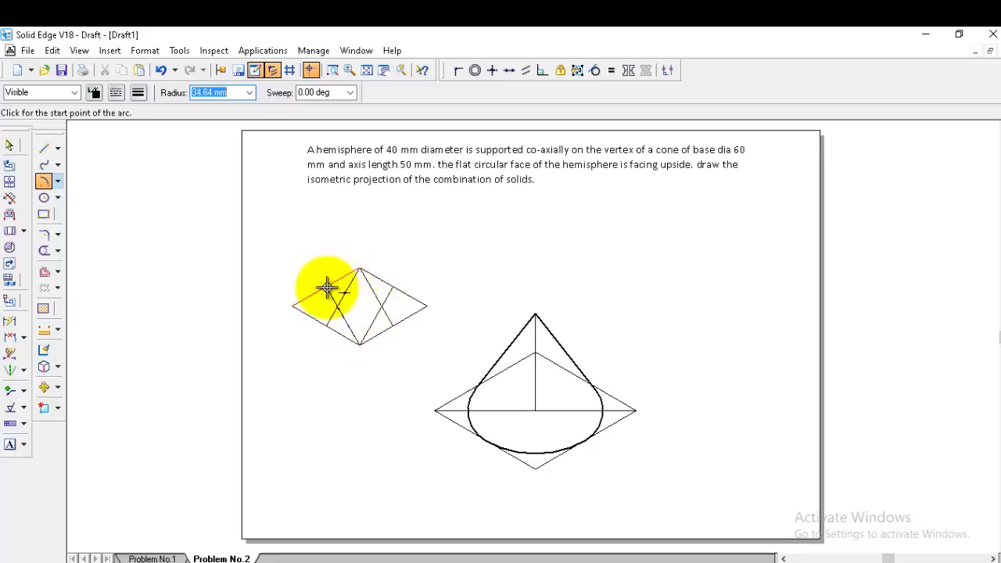
{"action": "left_click", "coordinate": [326, 287]}
{"action": "left_click", "coordinate": [394, 287]}
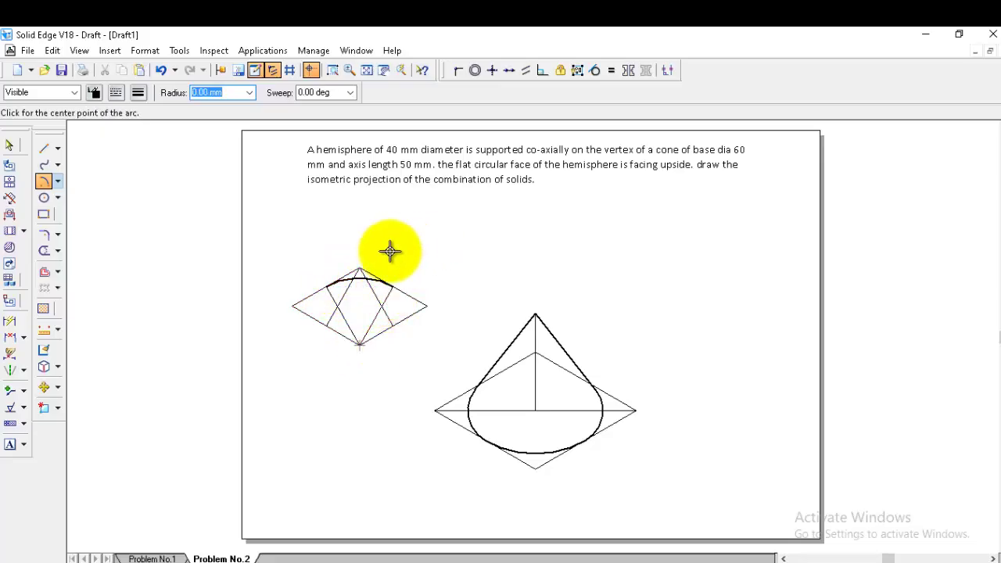
{"action": "left_click", "coordinate": [358, 268]}
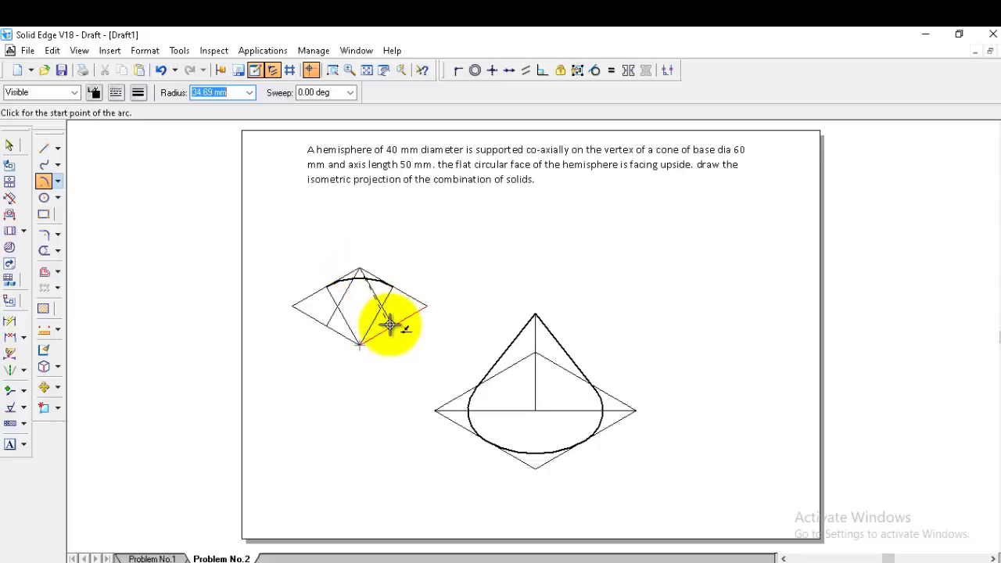
{"action": "left_click", "coordinate": [390, 327]}
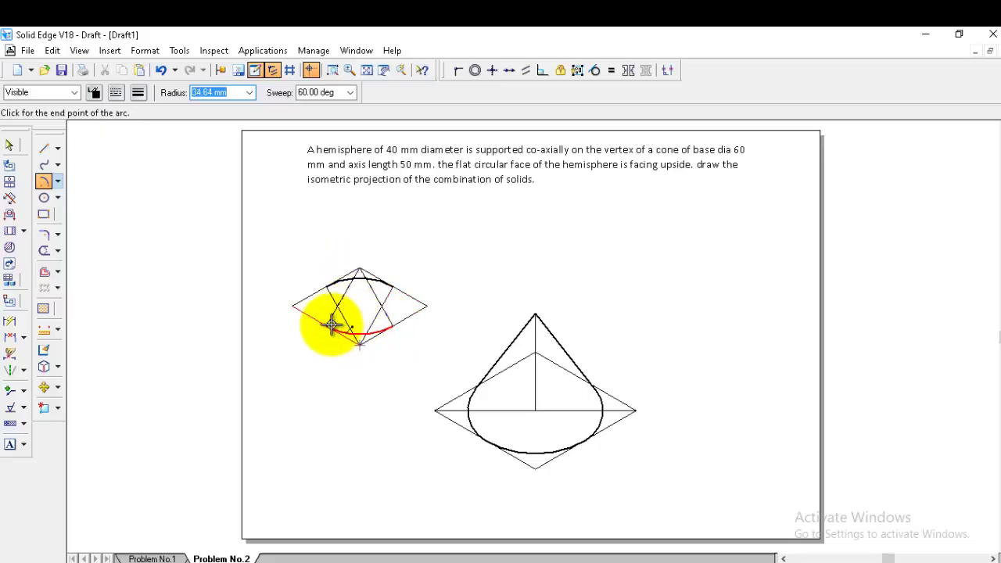
{"action": "left_click", "coordinate": [331, 326]}
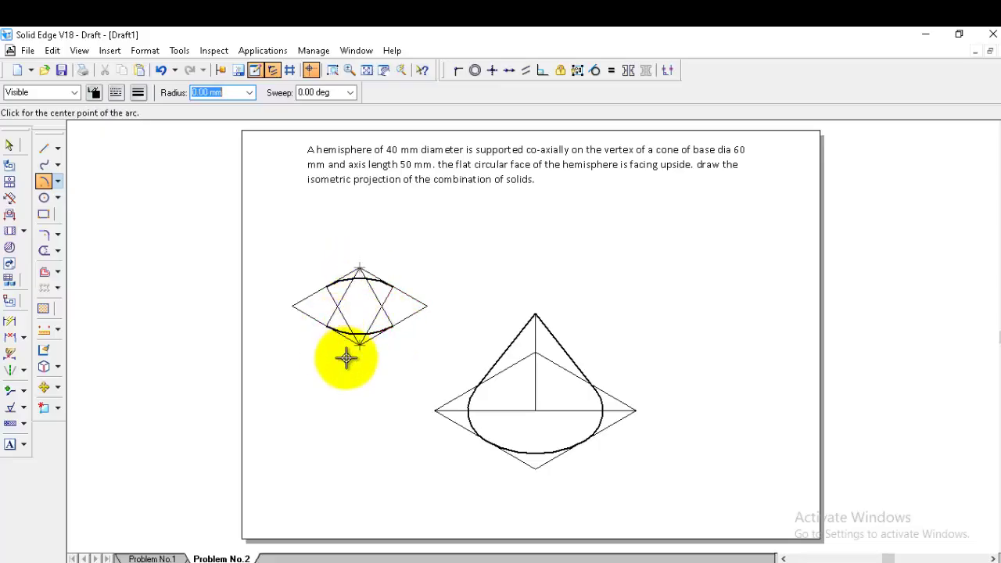
- Close the ellipse with right and left end arcs centred on the construction line intersections, ending at the side midpoints
{"action": "left_click", "coordinate": [383, 309]}
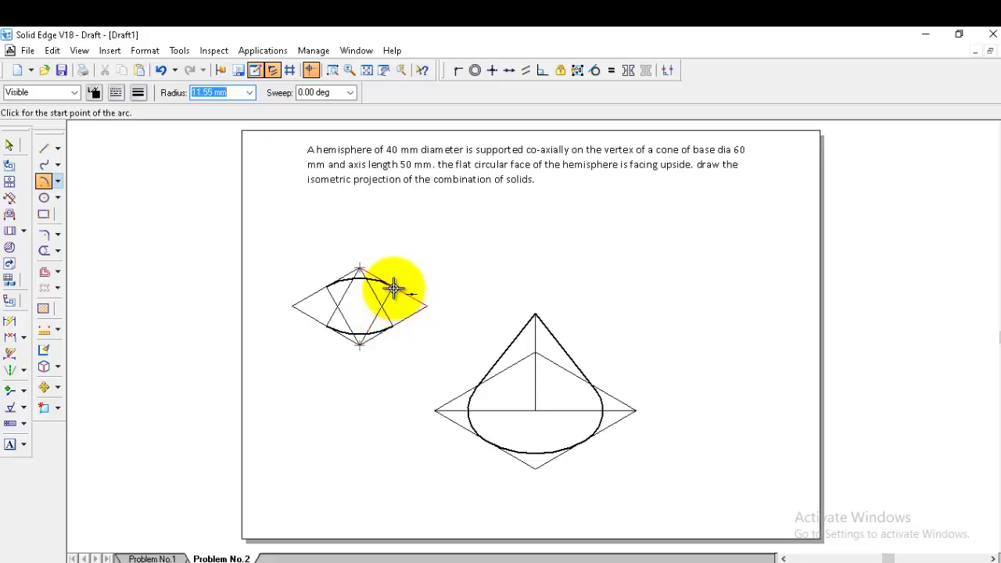
{"action": "left_click", "coordinate": [393, 289]}
{"action": "left_click", "coordinate": [394, 328]}
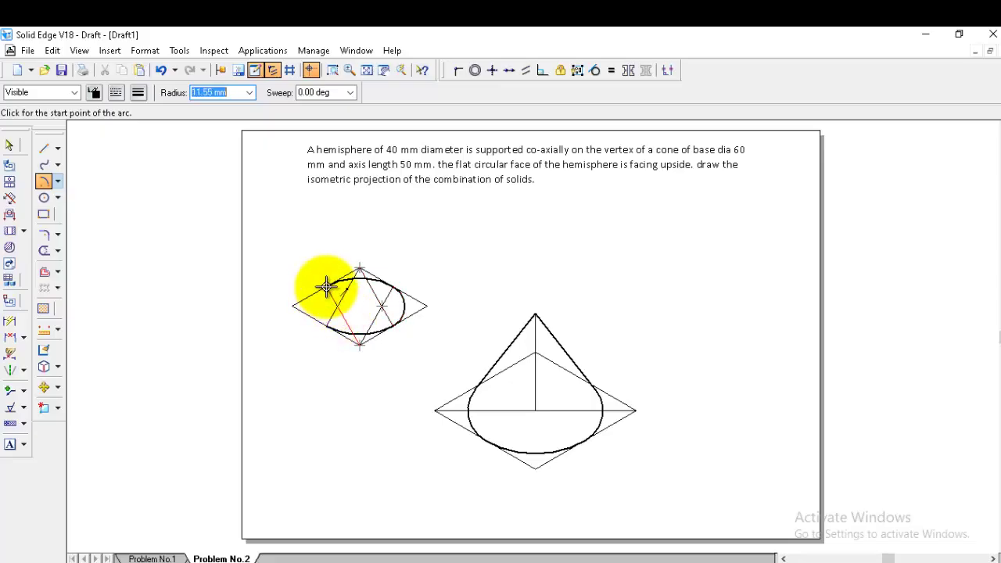
{"action": "right_click", "coordinate": [336, 306]}
{"action": "left_click", "coordinate": [336, 313]}
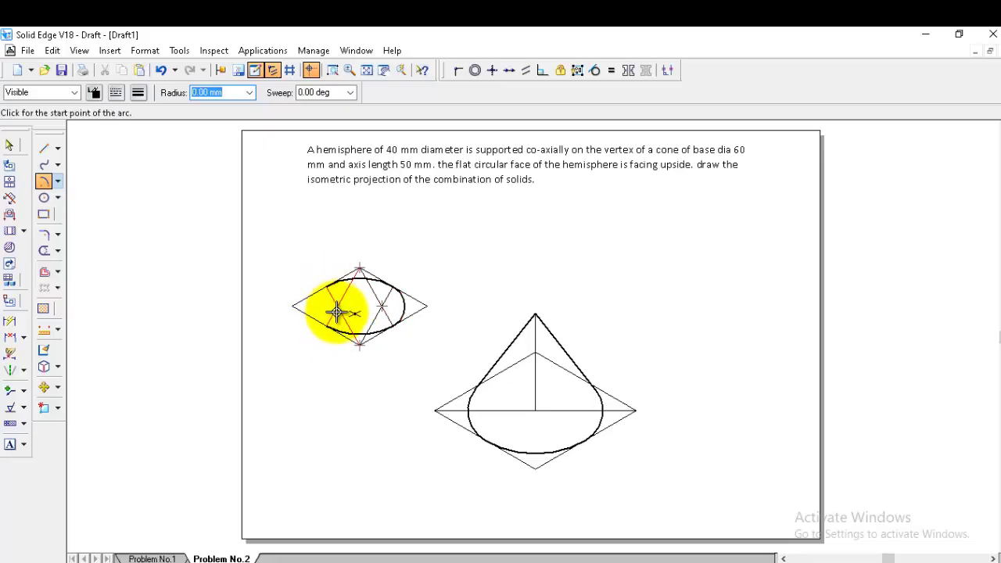
{"action": "left_click", "coordinate": [331, 321]}
{"action": "left_click", "coordinate": [337, 301]}
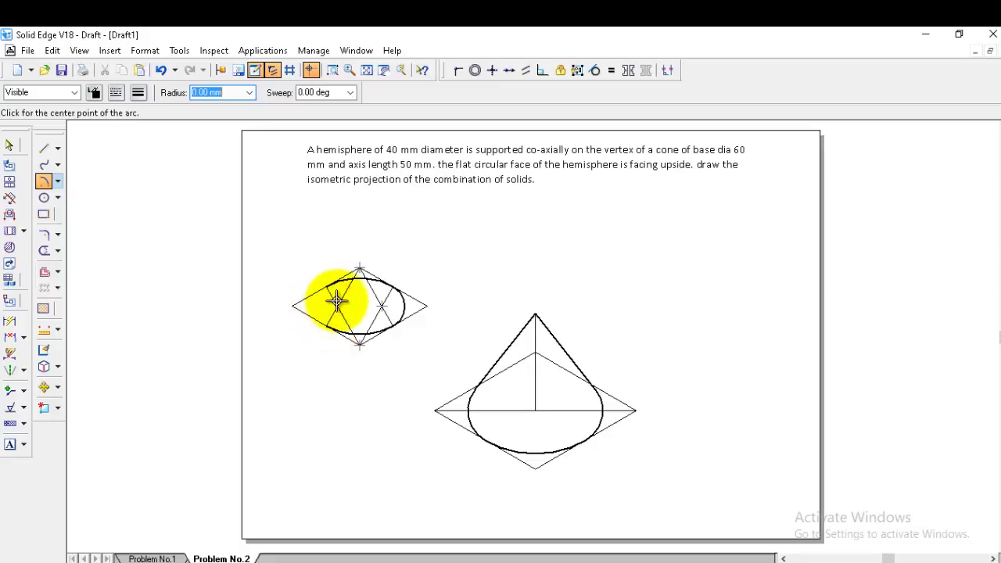
{"action": "left_click", "coordinate": [342, 293]}
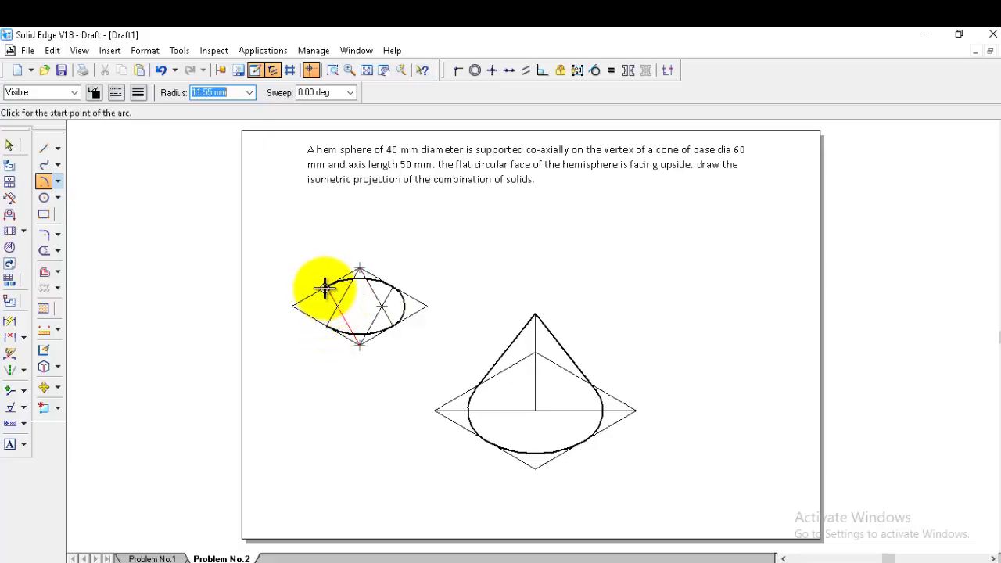
{"action": "left_click", "coordinate": [325, 287]}
{"action": "left_click", "coordinate": [331, 321]}
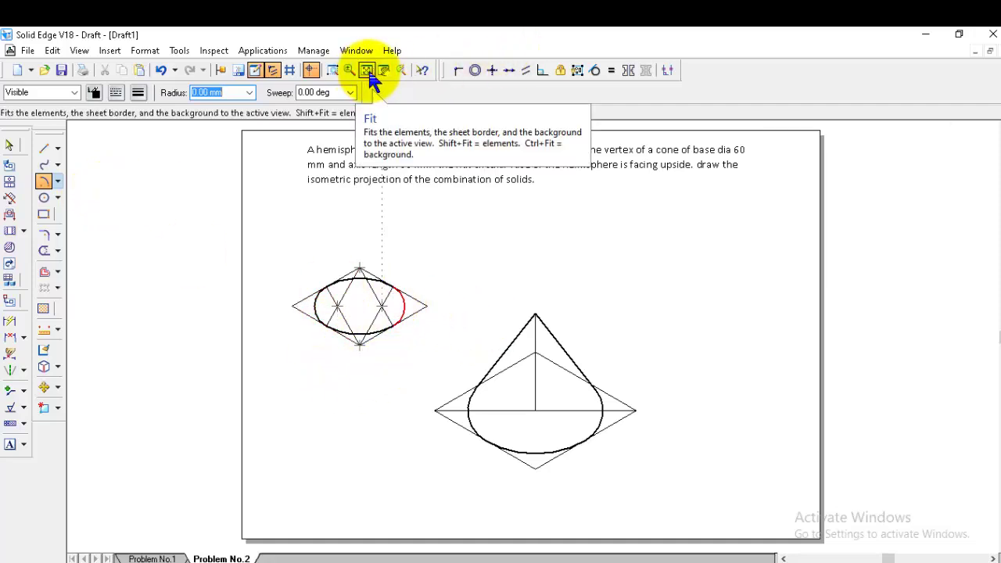
- Delete the four construction lines inside the 40 mm rhombus
{"action": "left_click", "coordinate": [333, 70]}
{"action": "left_click", "coordinate": [281, 203]}
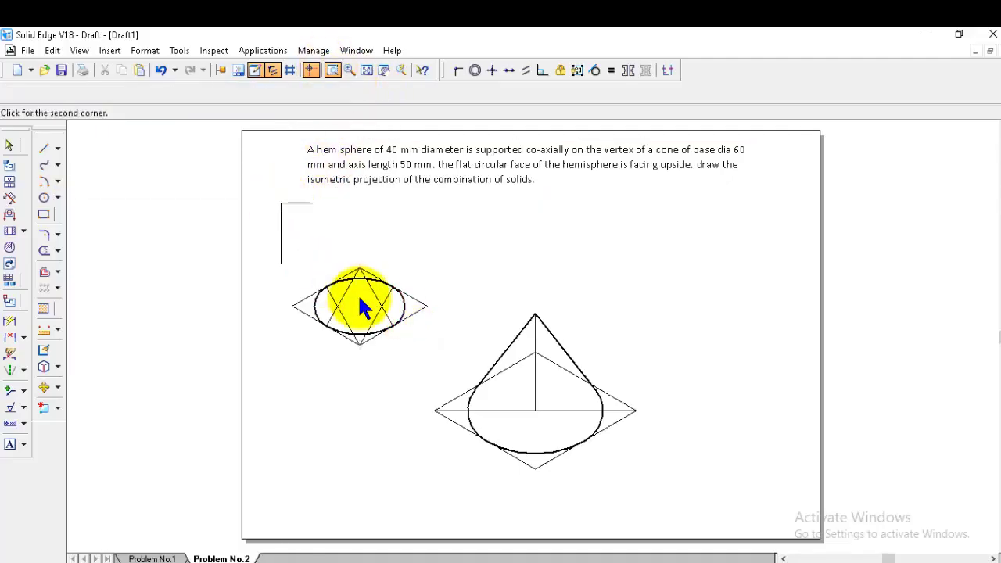
{"action": "left_click", "coordinate": [434, 369]}
{"action": "key", "text": "Escape"}
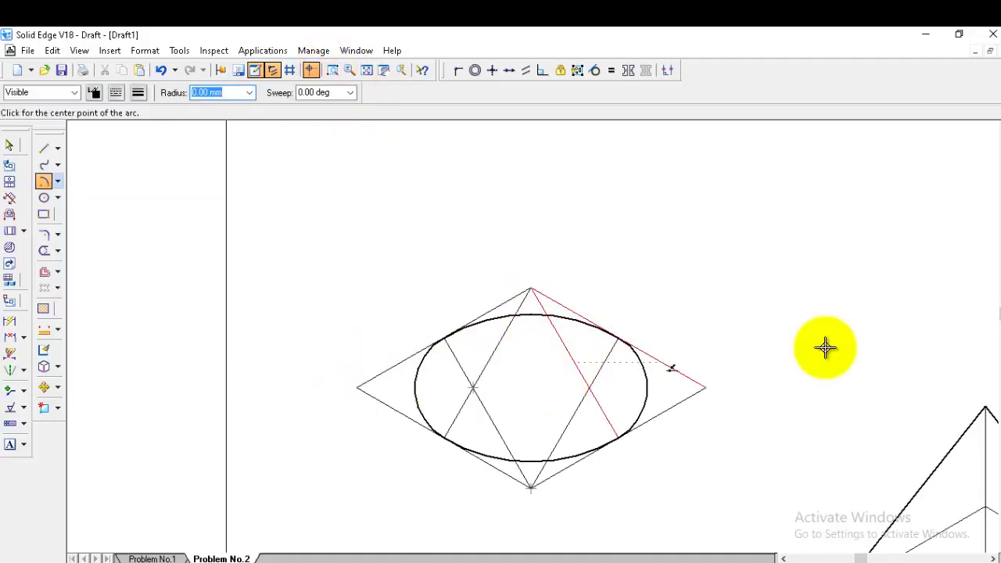
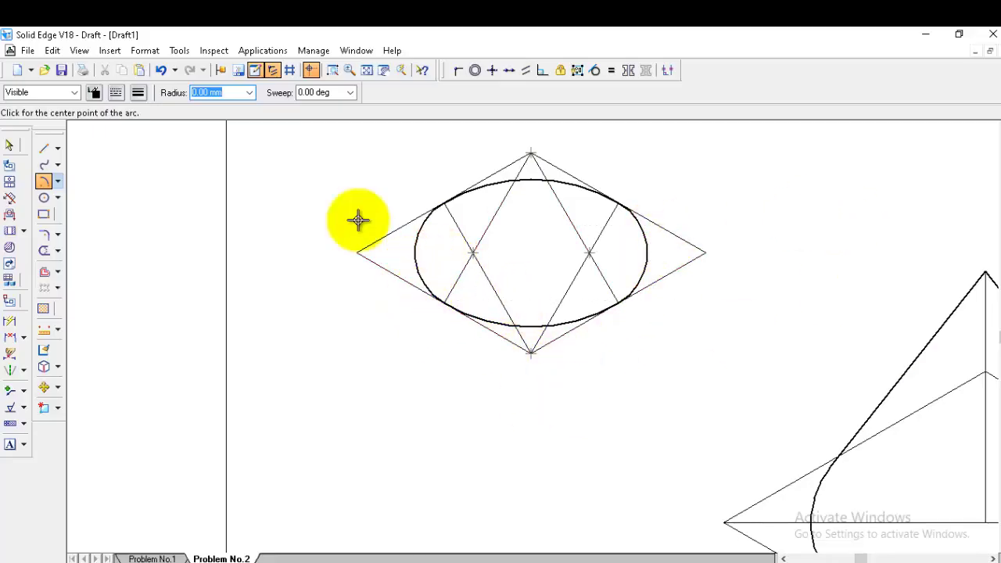
{"action": "left_click", "coordinate": [10, 145]}
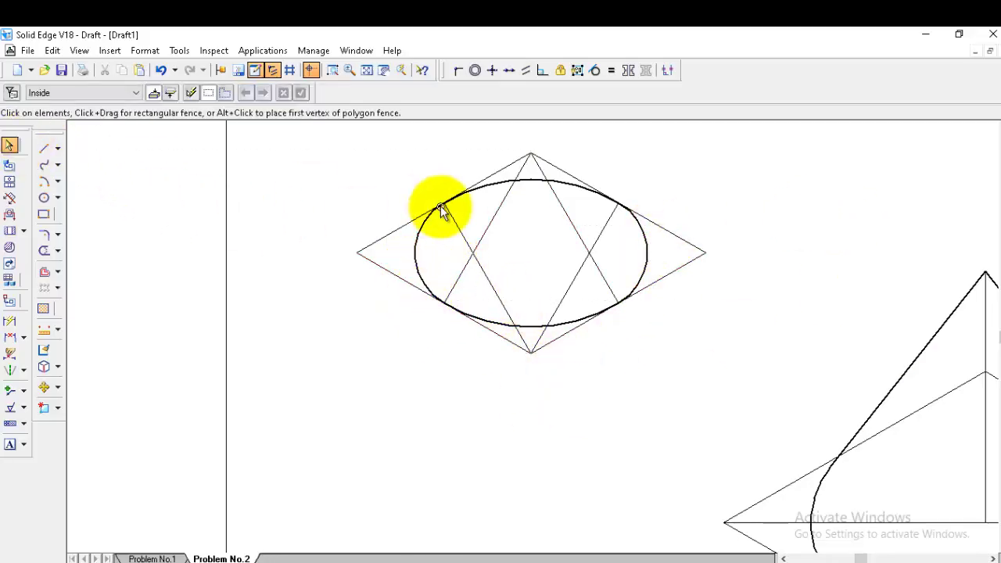
{"action": "left_click", "coordinate": [486, 229]}
{"action": "key", "text": "Delete"}
{"action": "left_click", "coordinate": [466, 236]}
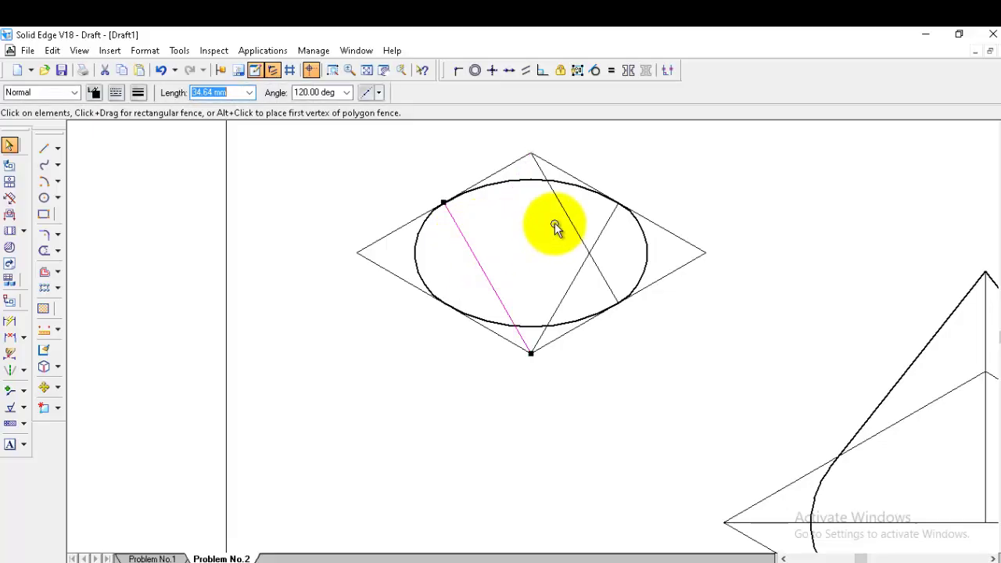
{"action": "key", "text": "Delete"}
{"action": "left_click", "coordinate": [565, 212]}
{"action": "key", "text": "Delete"}
{"action": "left_click", "coordinate": [596, 241]}
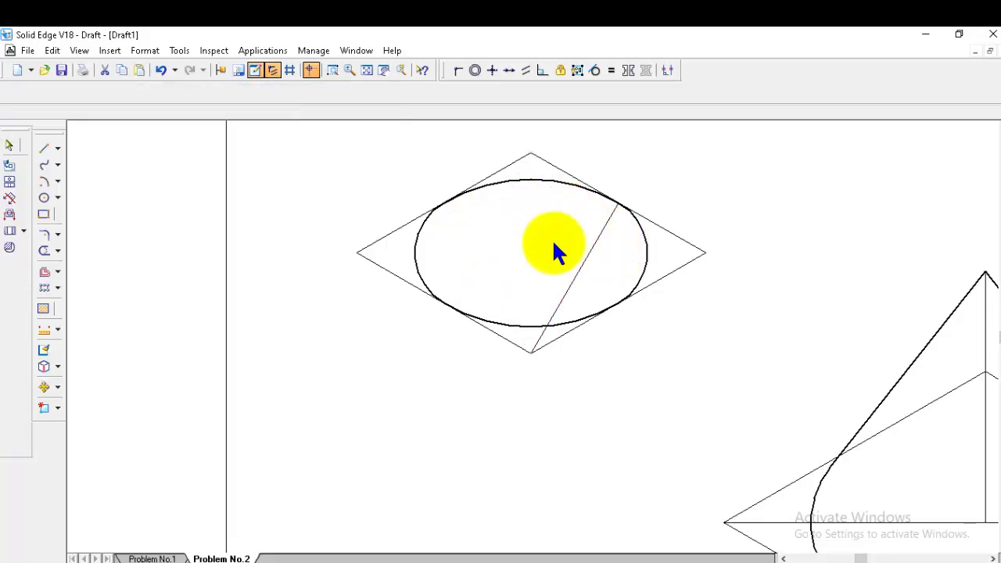
{"action": "key", "text": "Delete"}
- Draw a Normal-style horizontal diagonal between the left and right vertices of the 40 mm rhombus
{"action": "left_click", "coordinate": [45, 149]}
{"action": "left_click", "coordinate": [74, 91]}
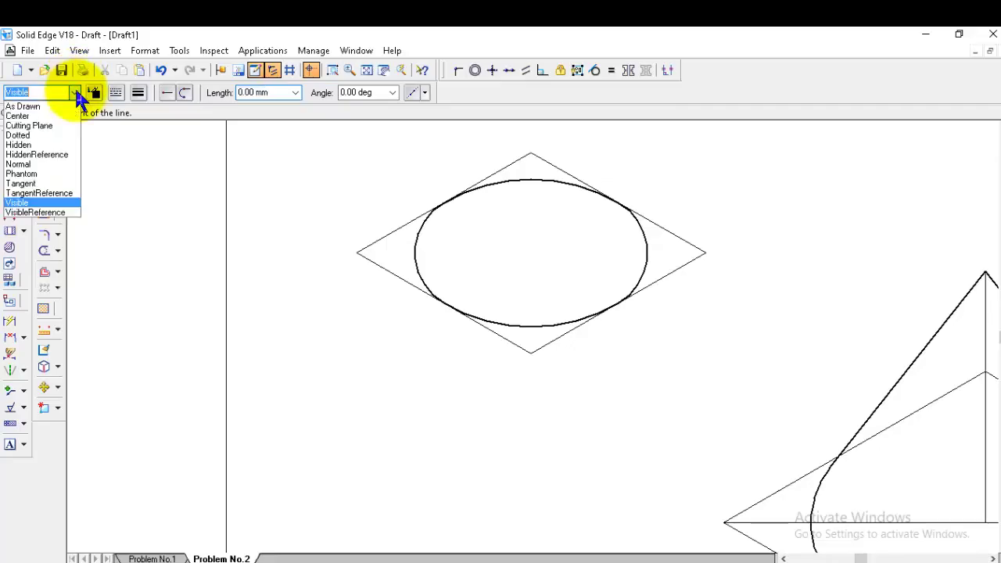
{"action": "left_click", "coordinate": [31, 165]}
{"action": "left_click", "coordinate": [359, 253]}
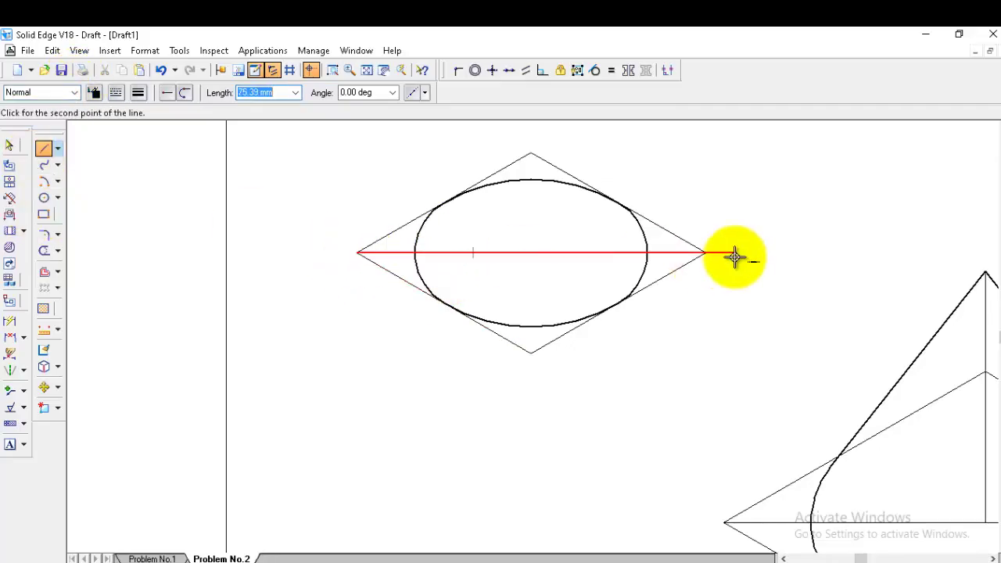
{"action": "left_click", "coordinate": [706, 253]}
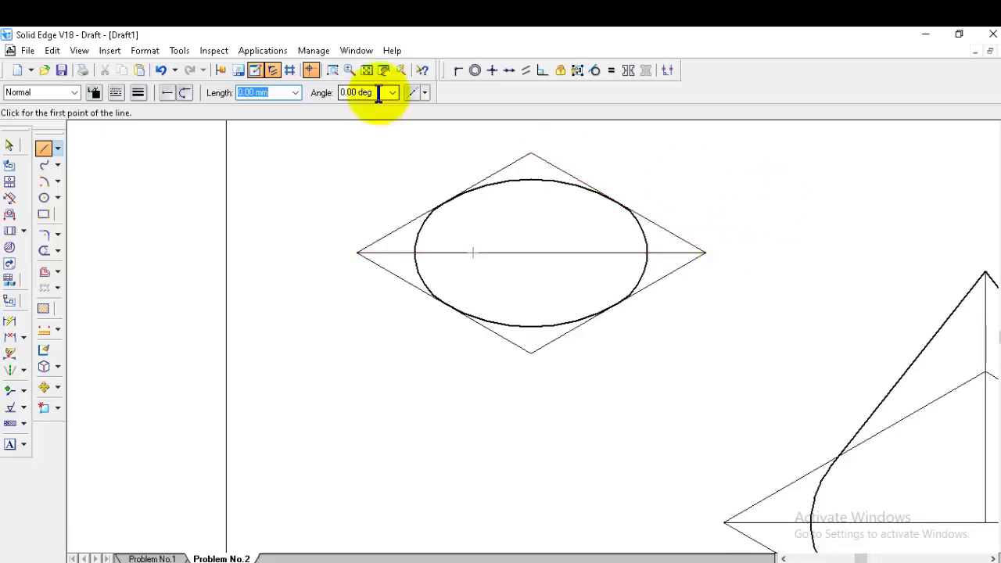
- Draw a 20 mm Center-style line vertically upward from the cone's apex
{"action": "left_click", "coordinate": [367, 70]}
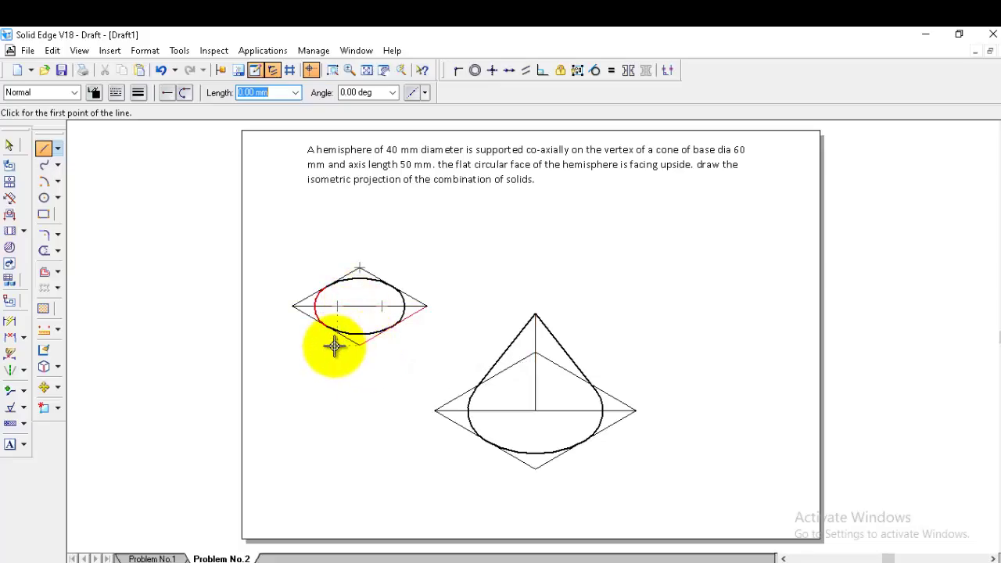
{"action": "left_click", "coordinate": [73, 93]}
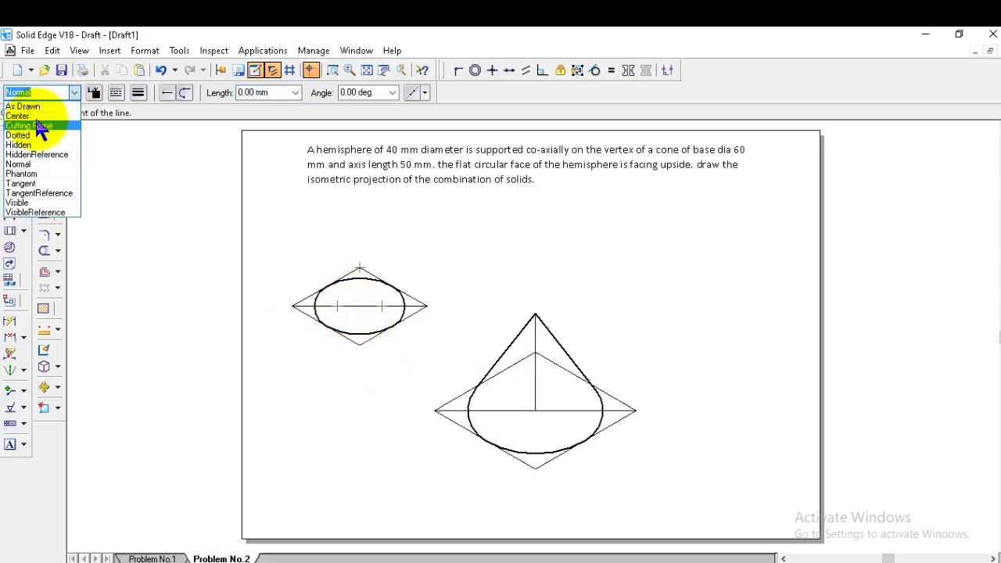
{"action": "left_click", "coordinate": [27, 111]}
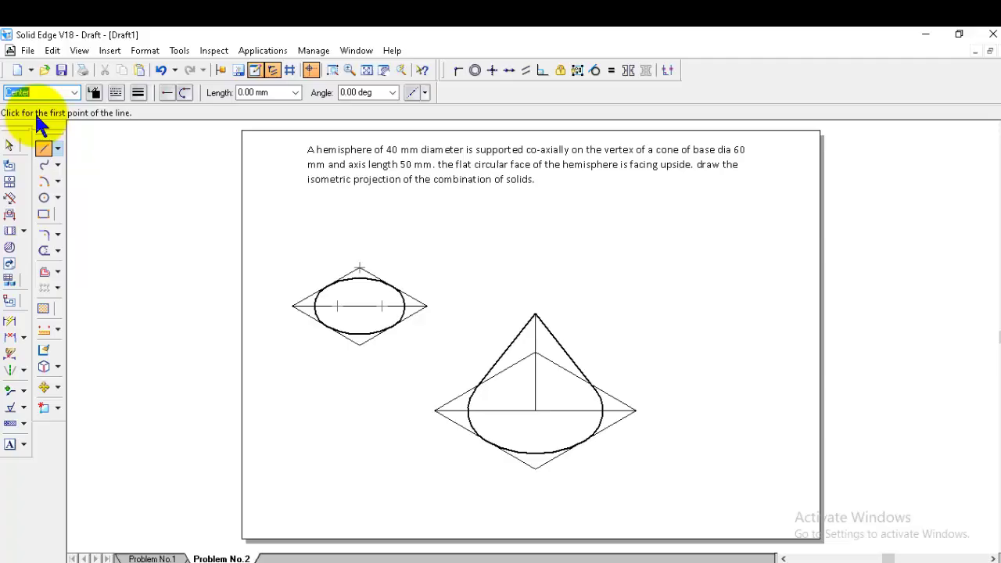
{"action": "left_click", "coordinate": [534, 313]}
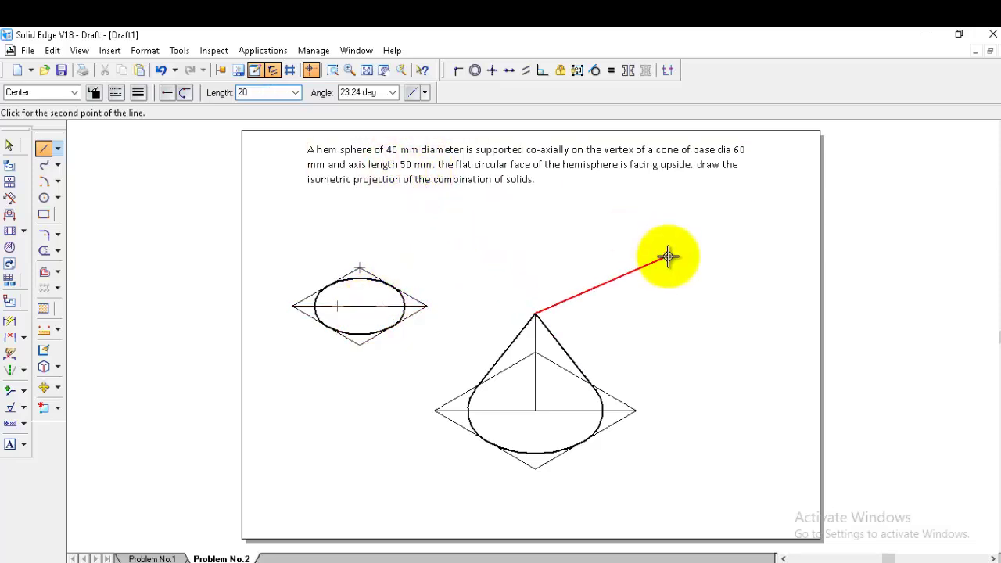
{"action": "type", "text": "20"}
{"action": "key", "text": "Tab"}
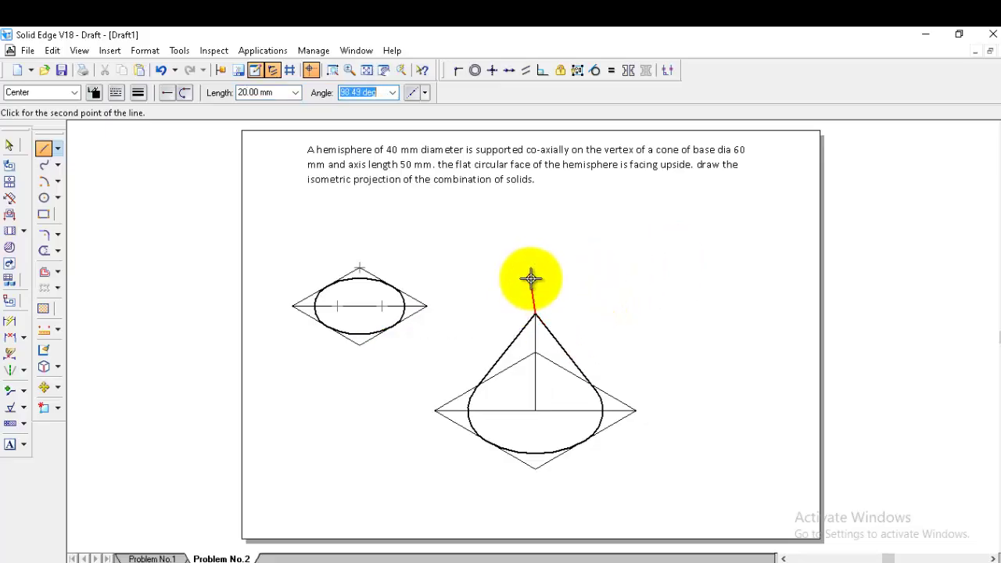
{"action": "left_click", "coordinate": [535, 280]}
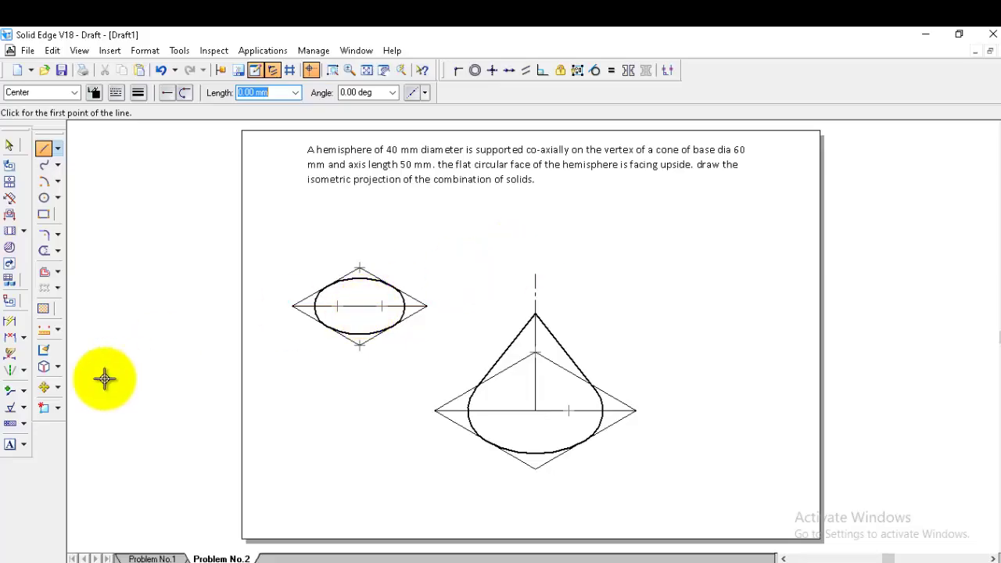
- Move the 40 mm rhombus with its ellipse and diagonal from the diagonal's midpoint to the upper end of the centre line
{"action": "left_click", "coordinate": [44, 387]}
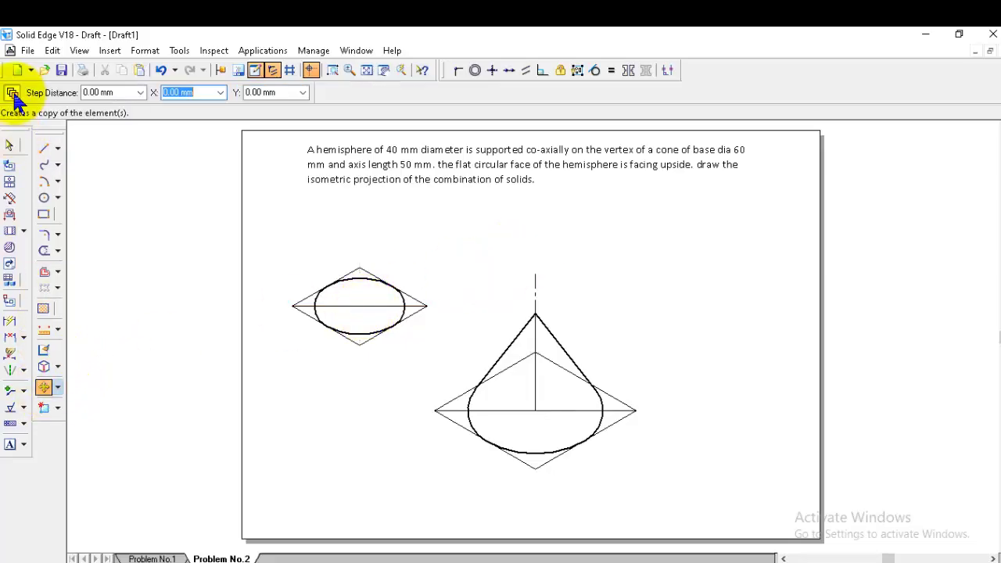
{"action": "left_click_drag", "start_coordinate": [278, 215], "coordinate": [441, 374]}
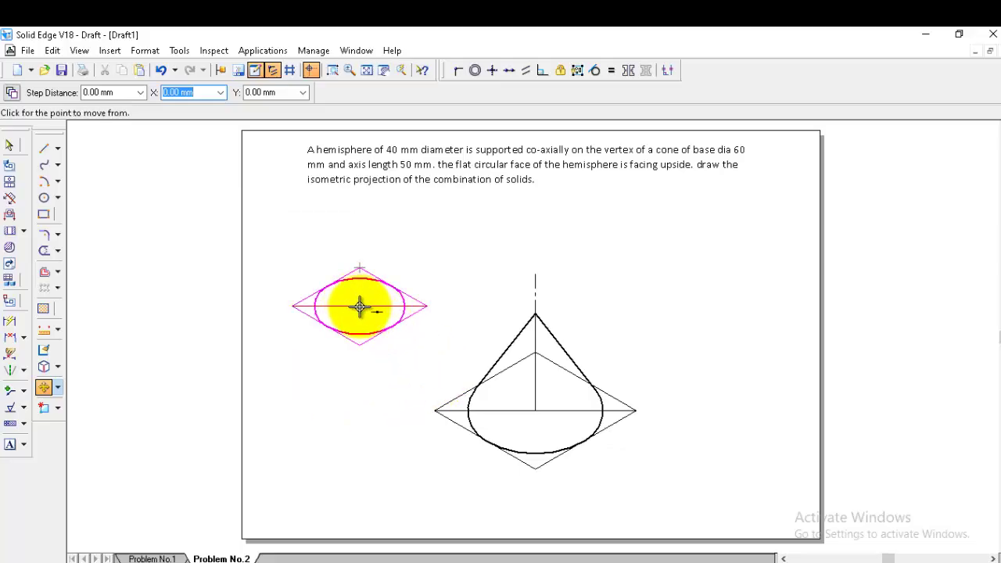
{"action": "left_click", "coordinate": [359, 306]}
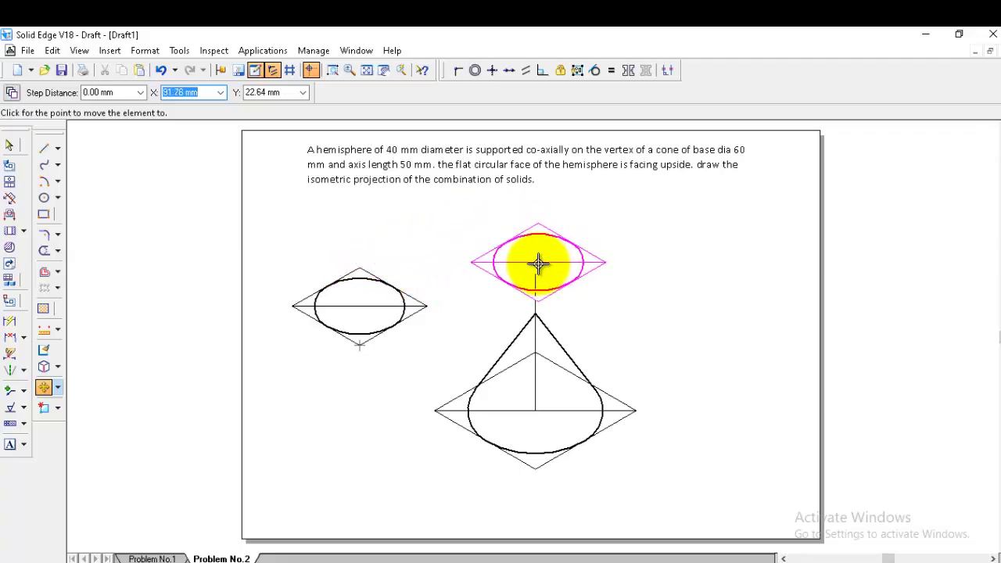
{"action": "left_click", "coordinate": [536, 272]}
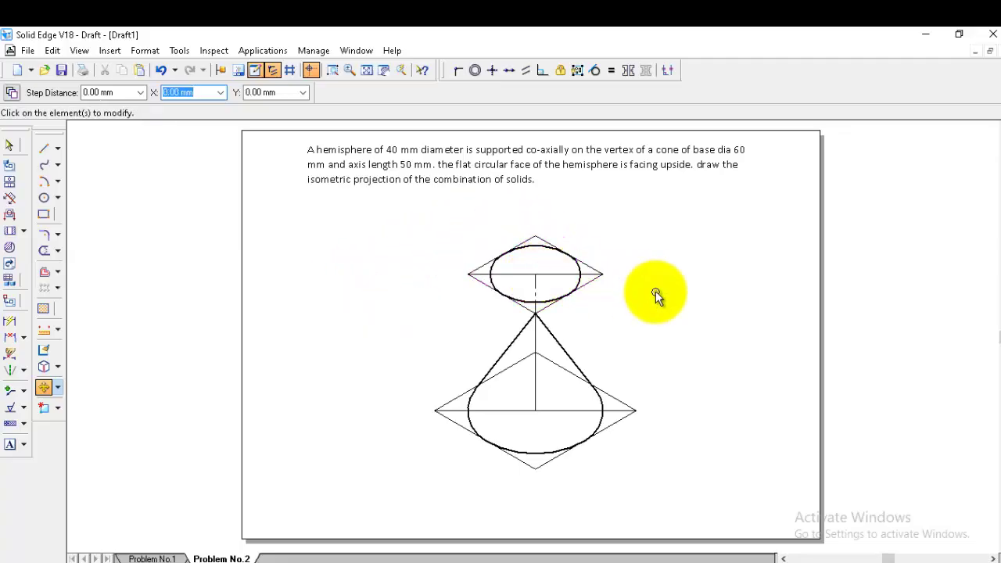
- Delete the four sides and the horizontal diagonal of the 40 mm rhombus, keeping its ellipse and the centre line
{"action": "left_click", "coordinate": [11, 146]}
{"action": "left_click", "coordinate": [588, 267]}
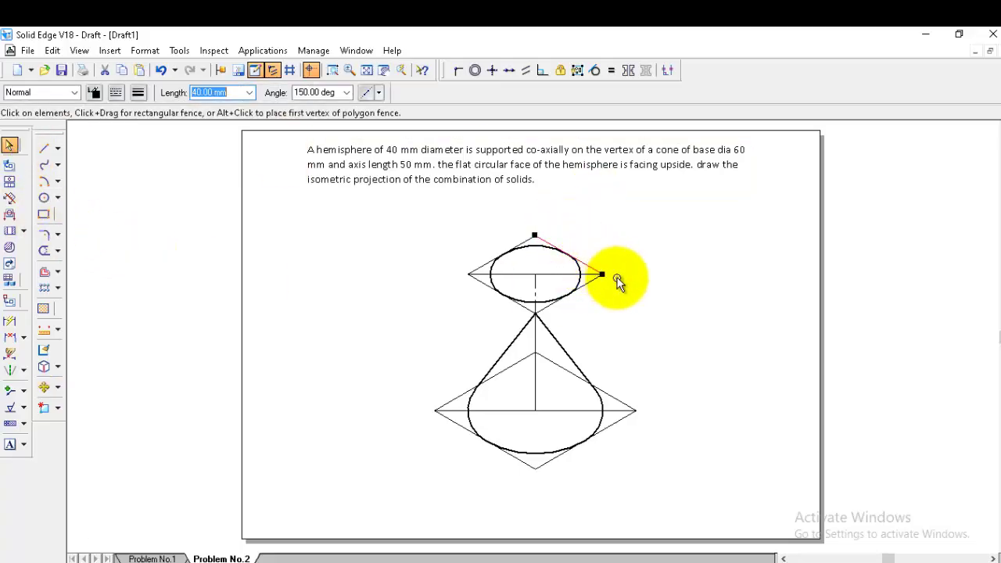
{"action": "key", "text": "Delete"}
{"action": "left_click", "coordinate": [588, 290]}
{"action": "key", "text": "Delete"}
{"action": "left_click", "coordinate": [595, 275]}
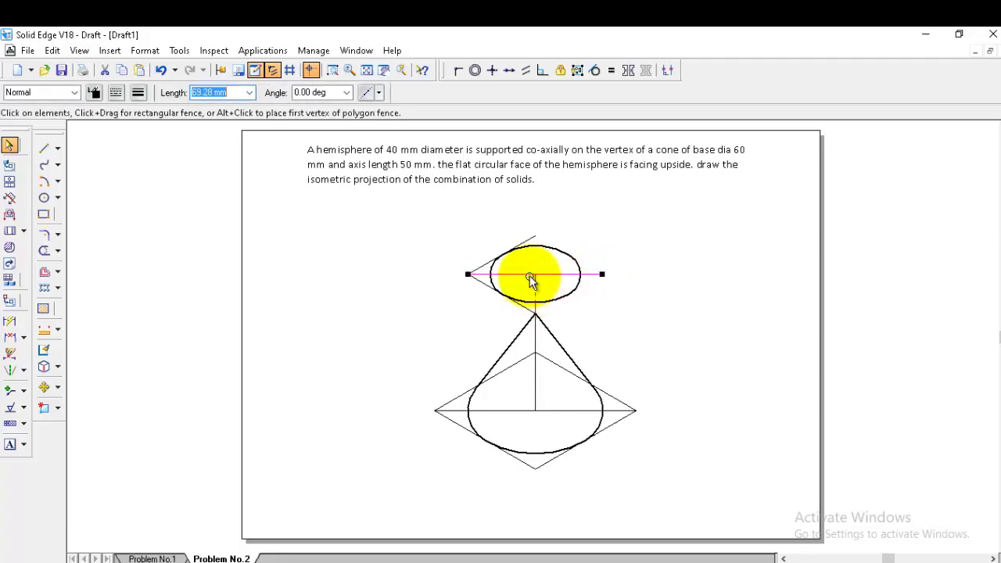
{"action": "key", "text": "Delete"}
{"action": "left_click", "coordinate": [470, 276]}
{"action": "key", "text": "Delete"}
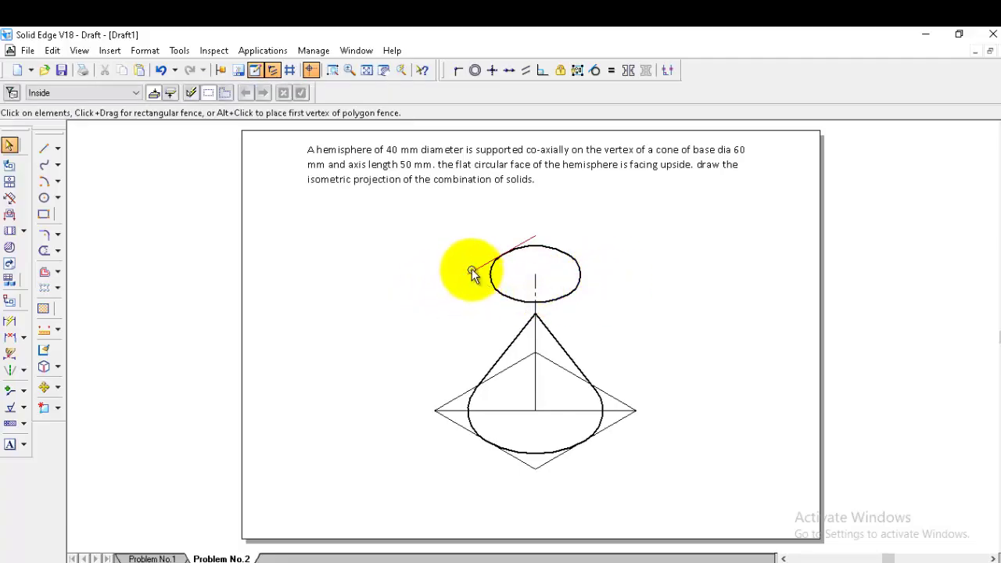
{"action": "left_click", "coordinate": [477, 270]}
{"action": "key", "text": "Delete"}
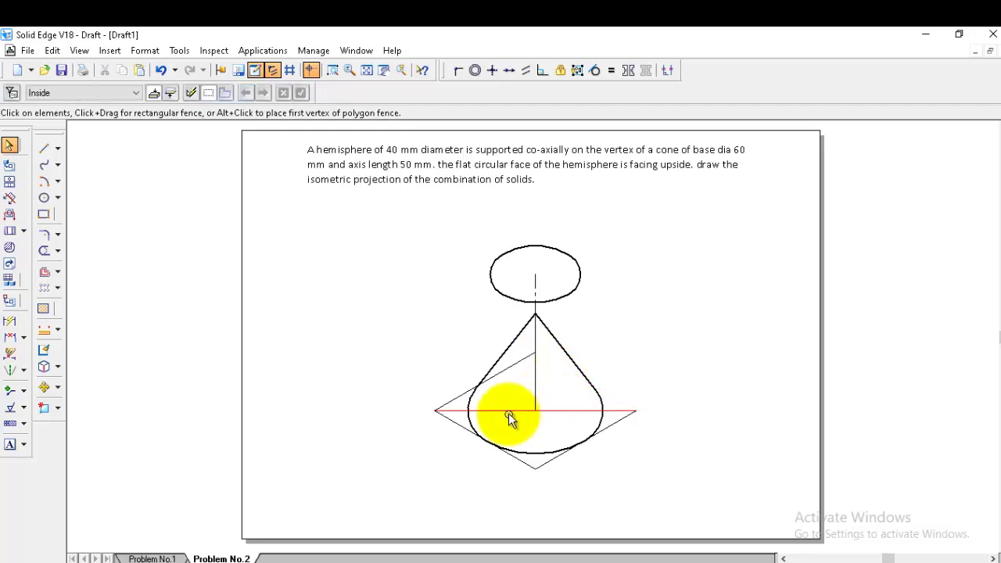
- Delete the remaining sides and horizontal diagonal of the 60 mm base rhombus, along with the cone's vertical axis line
{"action": "left_click", "coordinate": [480, 417]}
{"action": "key", "text": "Delete"}
{"action": "left_click", "coordinate": [454, 399]}
{"action": "key", "text": "Delete"}
{"action": "left_click", "coordinate": [449, 417]}
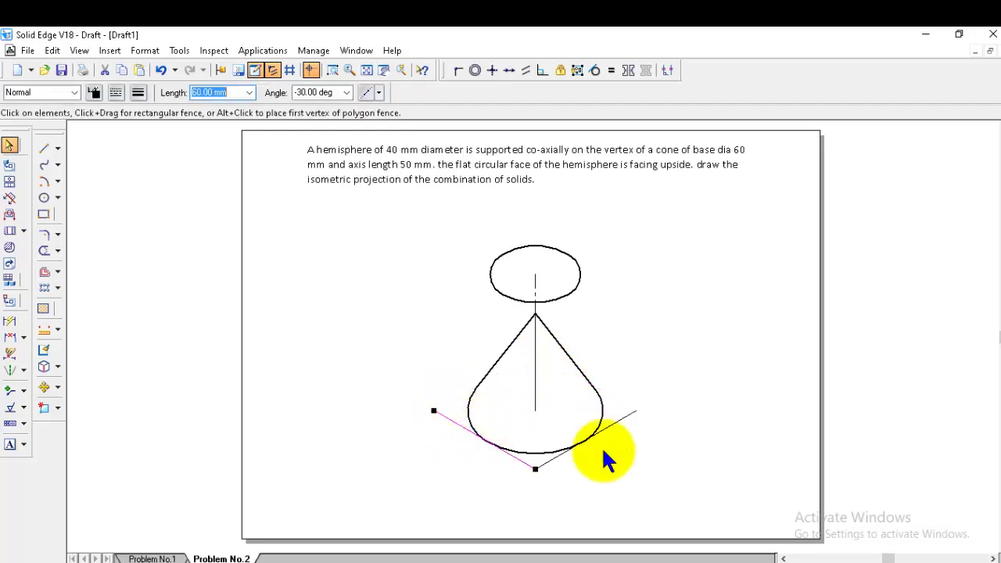
{"action": "key", "text": "Delete"}
{"action": "left_click", "coordinate": [636, 418]}
{"action": "key", "text": "Delete"}
{"action": "left_click", "coordinate": [535, 376]}
{"action": "key", "text": "Delete"}
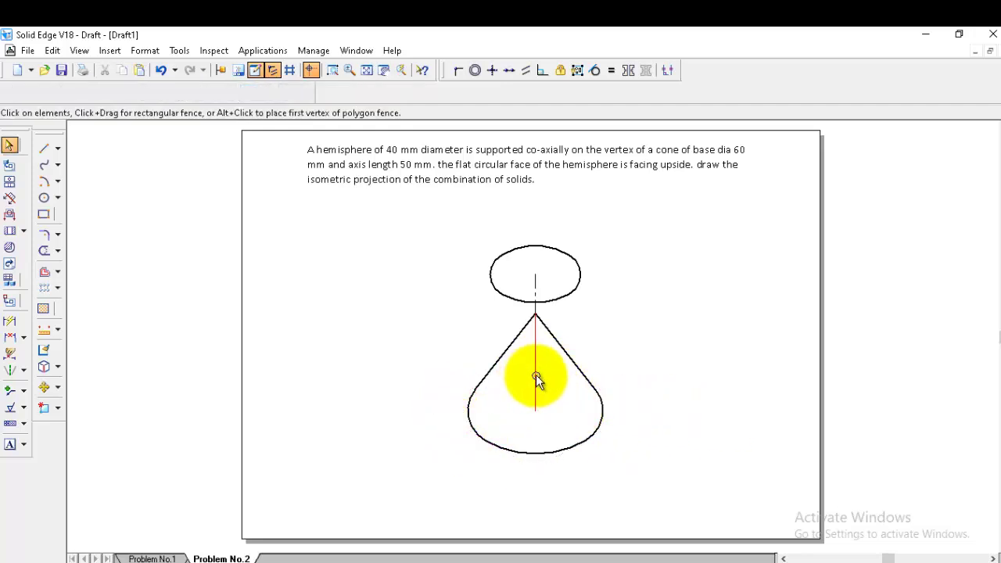
- Scale the whole cone and ellipse figure by a factor of 0.814 about the lowest point of the base ellipse
{"action": "left_click", "coordinate": [43, 383]}
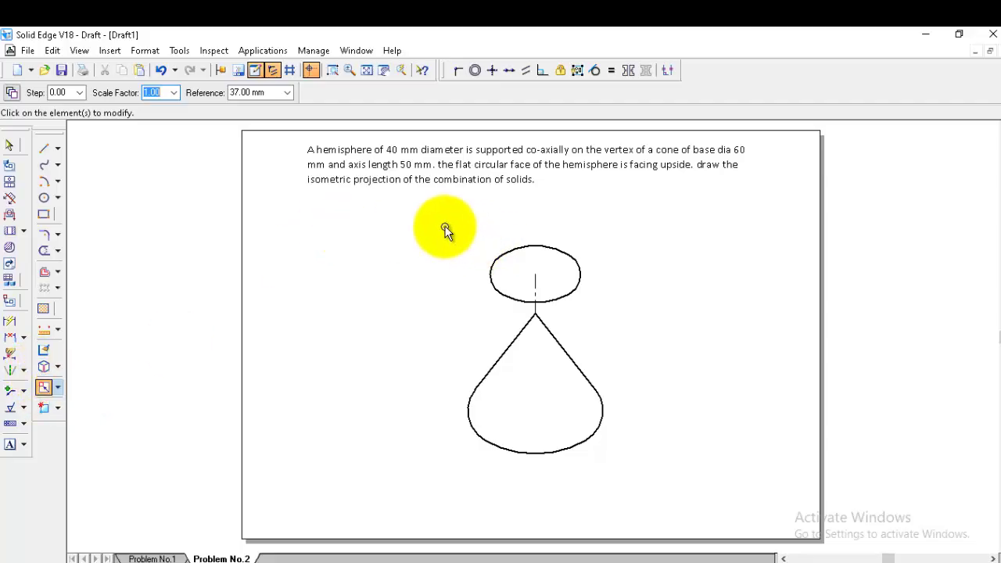
{"action": "mouse_move", "coordinate": [445, 226]}
{"action": "left_mouse_down"}
{"action": "mouse_move", "coordinate": [706, 506]}
{"action": "mouse_move", "coordinate": [749, 537]}
{"action": "left_mouse_up"}
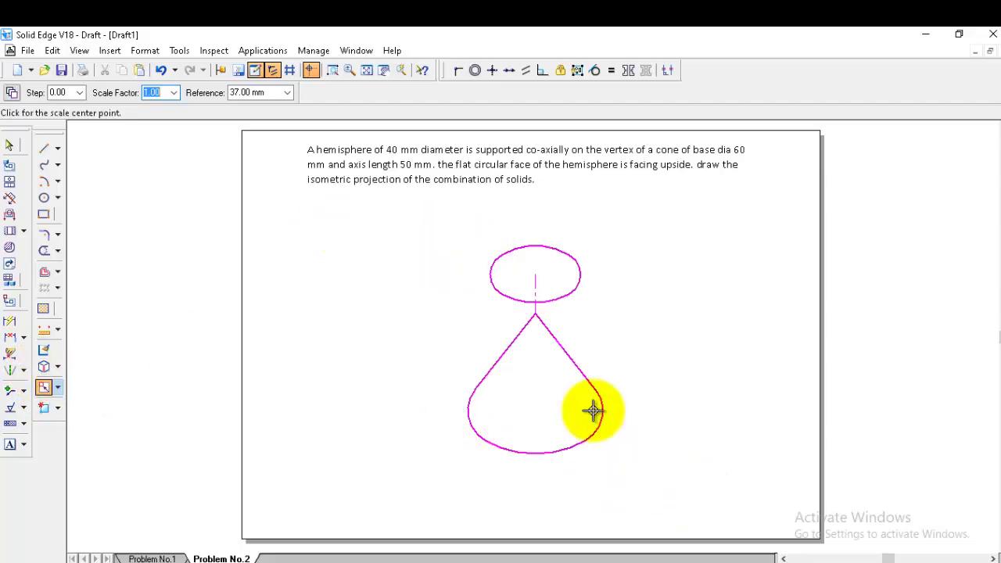
{"action": "left_click", "coordinate": [156, 92]}
{"action": "type", "text": ".814"}
{"action": "key", "text": "Tab"}
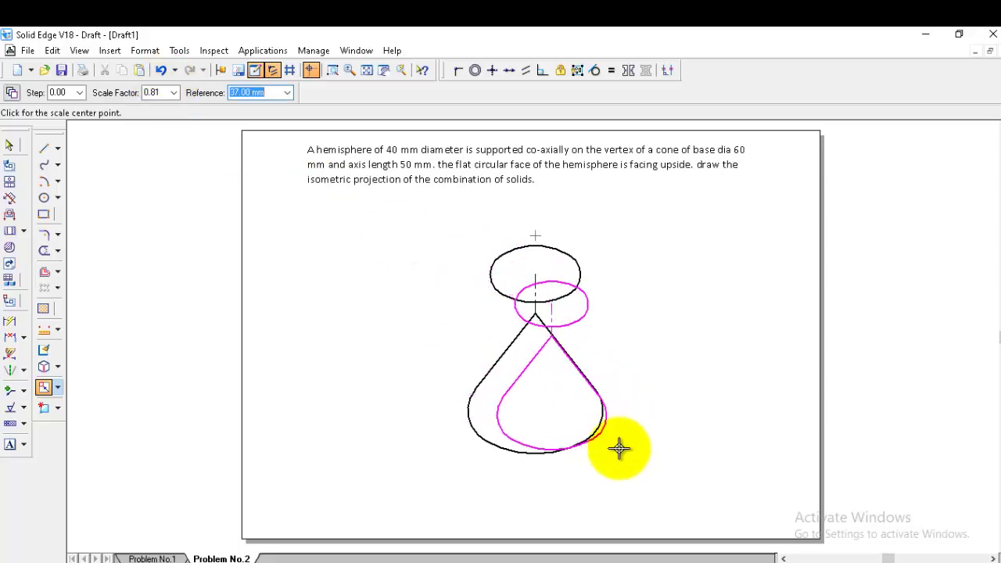
{"action": "left_click", "coordinate": [537, 456]}
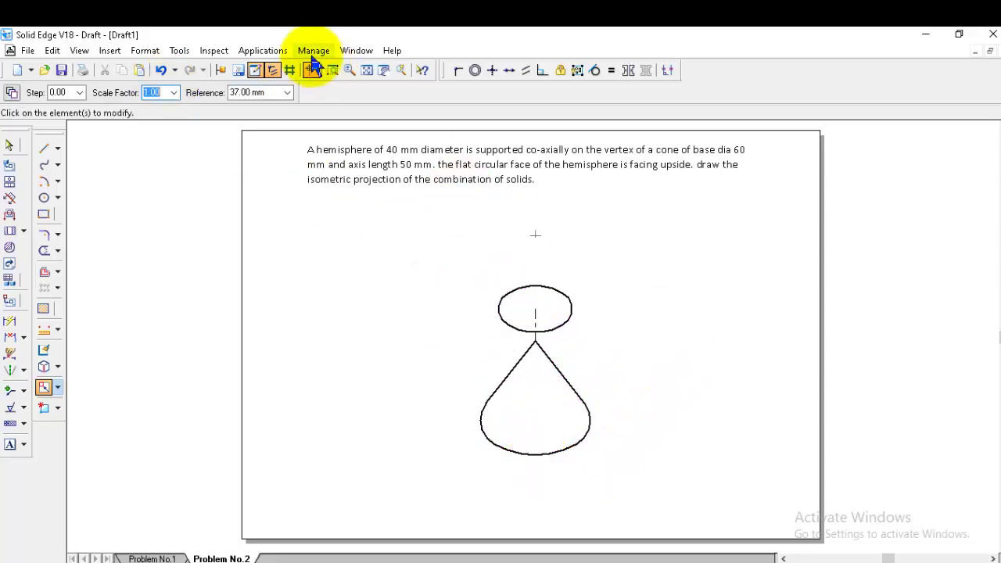
- Draw a Visible-style arc of 20 mm radius and about 158° sweep below the upper ellipse, centred on the centre line's upper end
{"action": "left_click", "coordinate": [332, 70]}
{"action": "left_click", "coordinate": [451, 250]}
{"action": "left_click", "coordinate": [658, 404]}
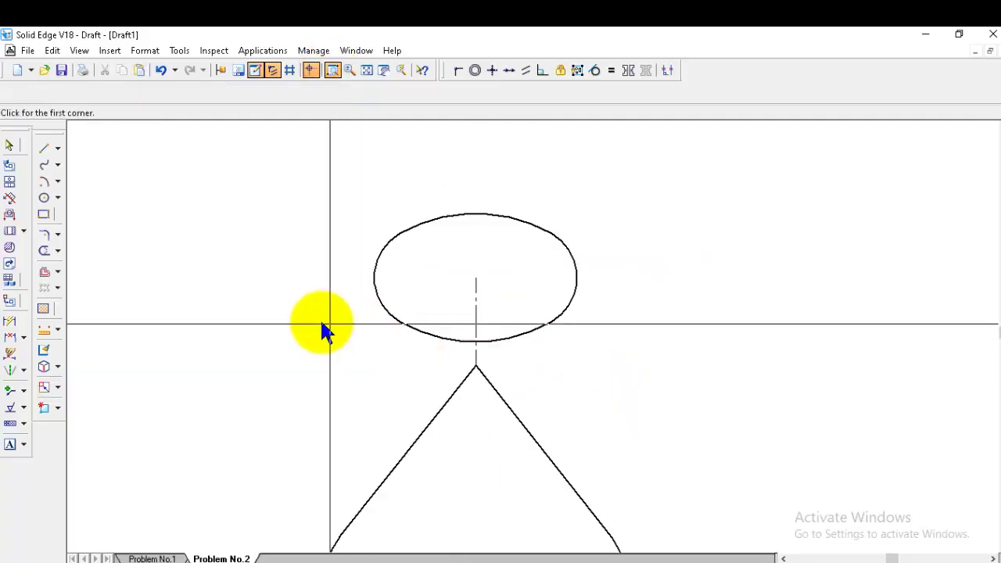
{"action": "right_click", "coordinate": [493, 255]}
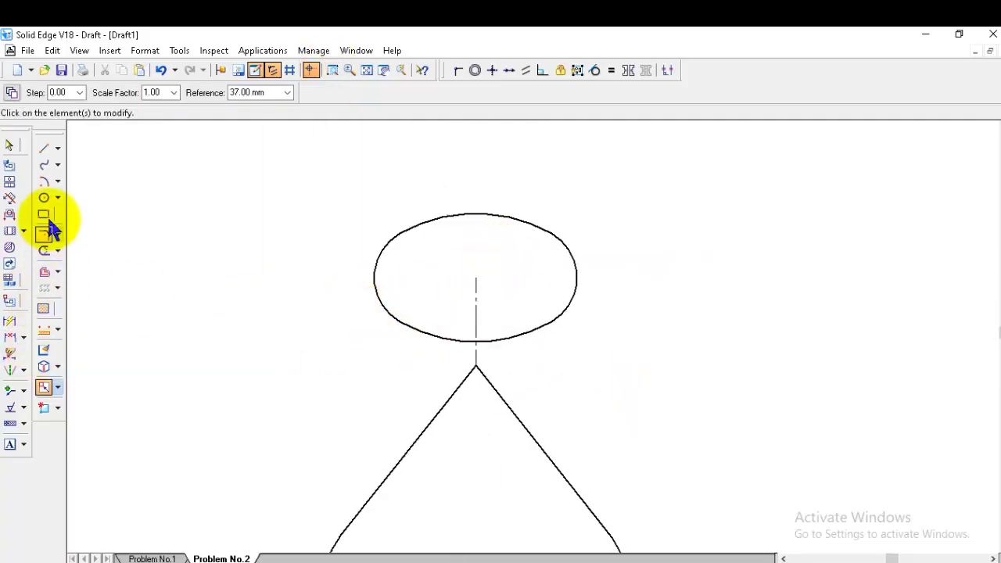
{"action": "left_click", "coordinate": [44, 180]}
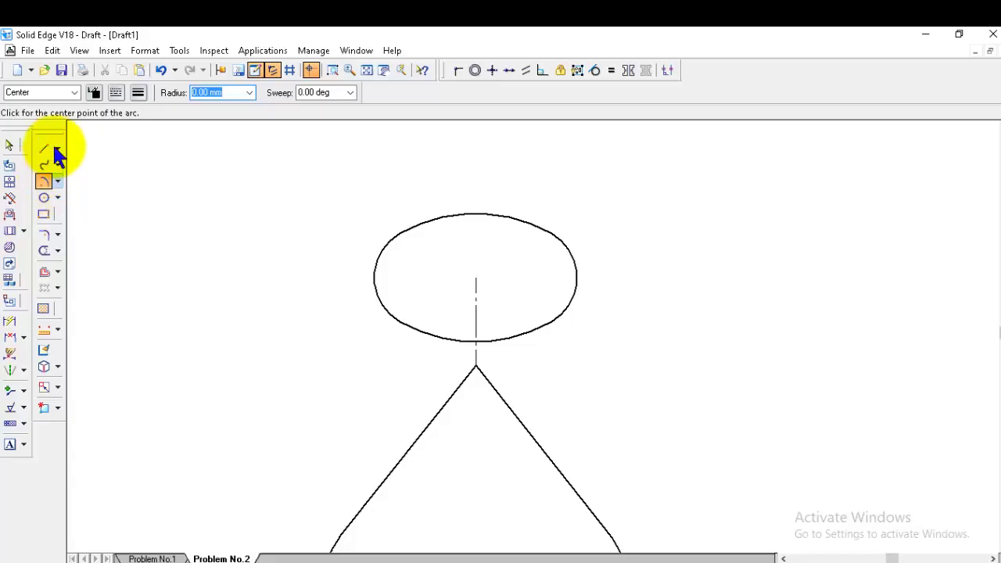
{"action": "left_click", "coordinate": [74, 92]}
{"action": "left_click", "coordinate": [39, 203]}
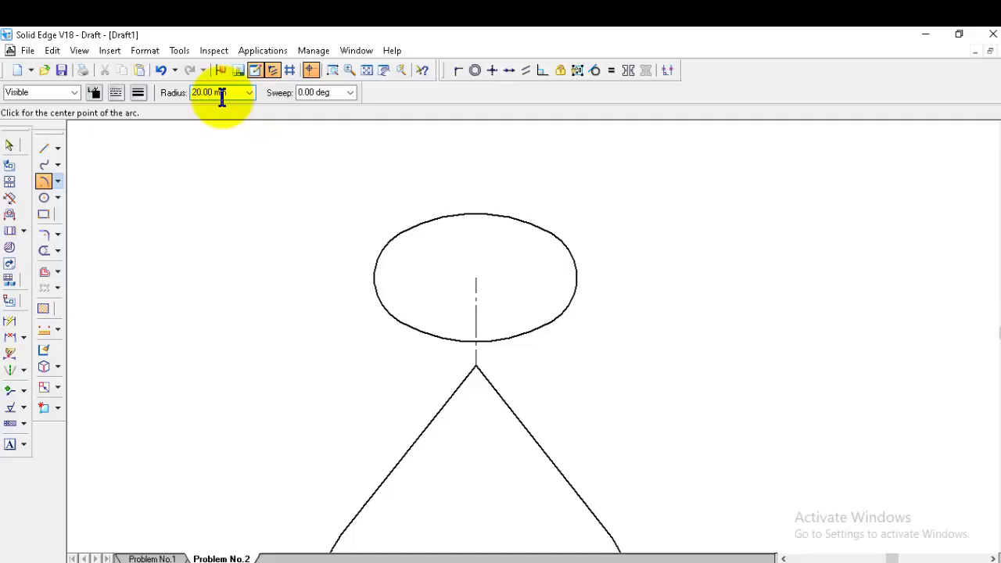
{"action": "key", "text": "Tab"}
{"action": "left_click", "coordinate": [477, 279]}
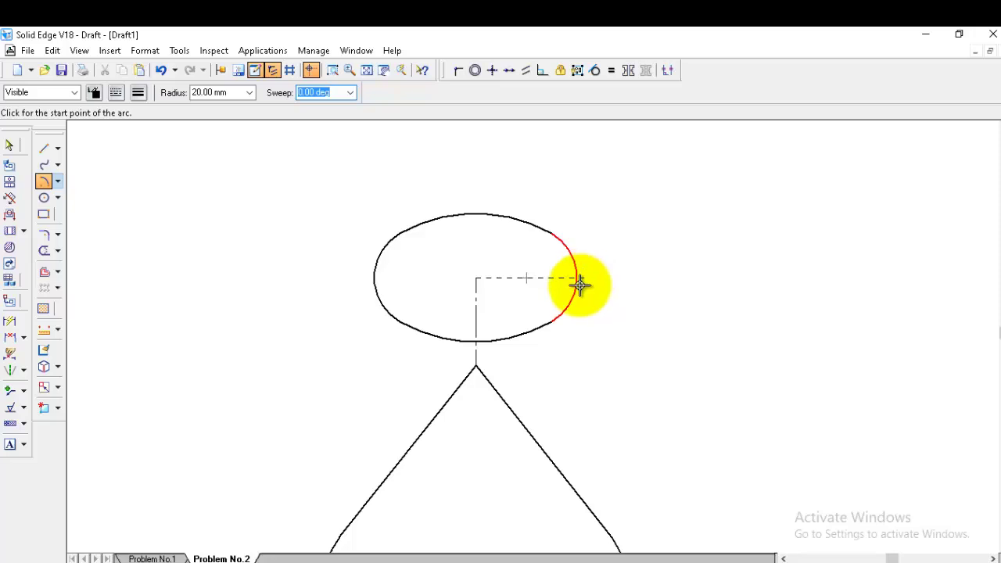
{"action": "left_click", "coordinate": [581, 300]}
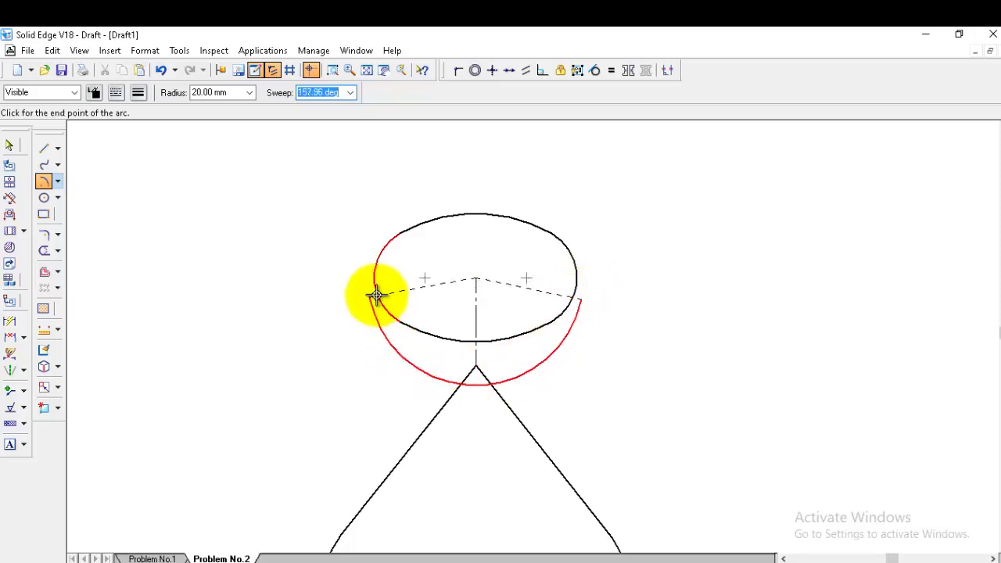
{"action": "left_click", "coordinate": [374, 297]}
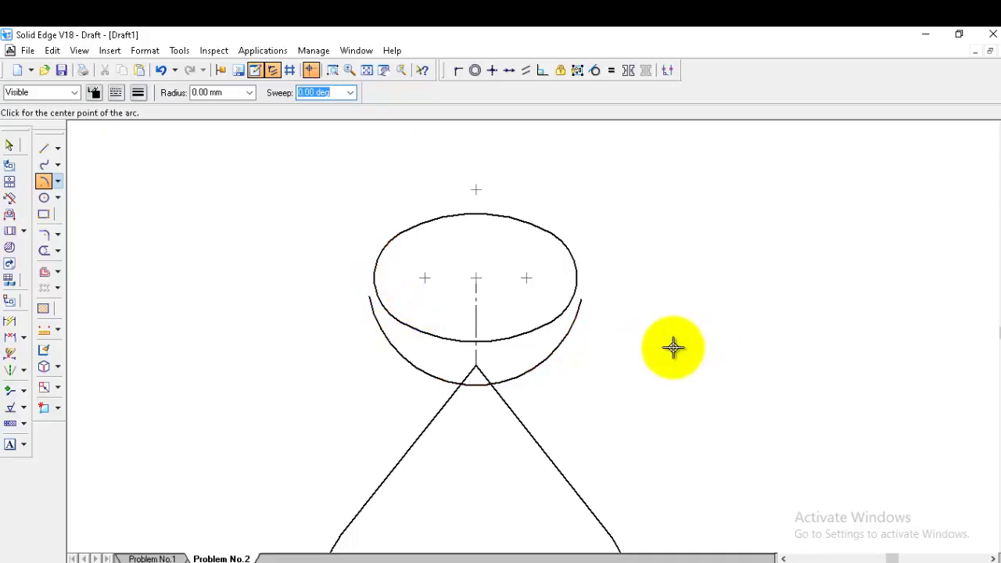
- Trim away the parts of the cone's two slanted edges that lie inside the hemisphere arc
{"action": "left_click", "coordinate": [57, 251]}
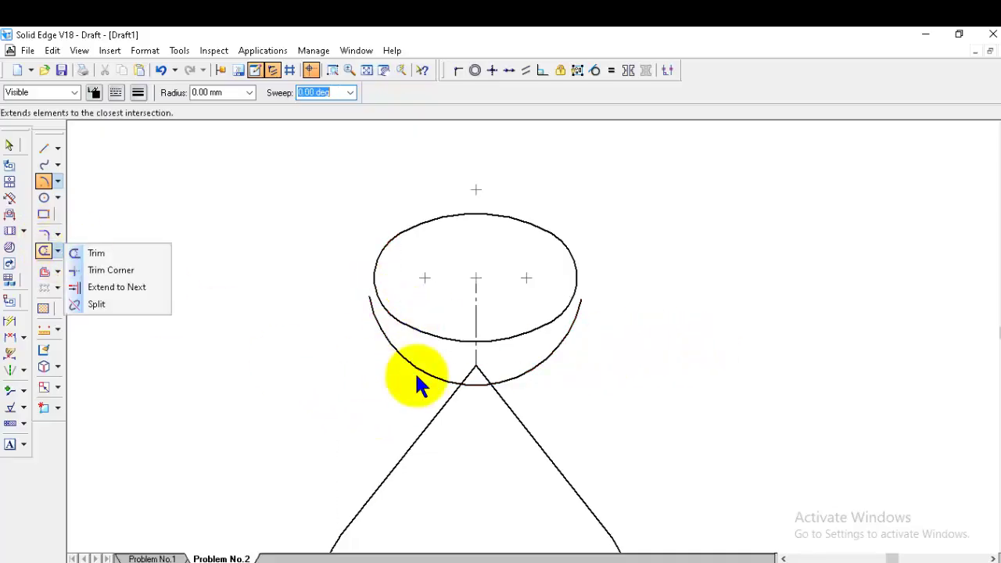
{"action": "left_click", "coordinate": [96, 253]}
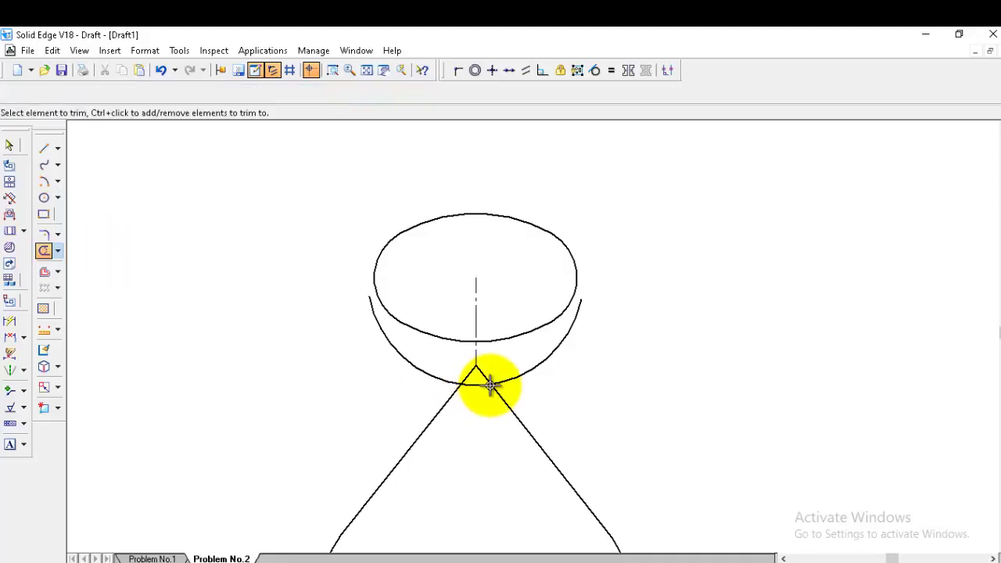
{"action": "mouse_move", "coordinate": [487, 384]}
{"action": "left_mouse_down"}
{"action": "mouse_move", "coordinate": [485, 369]}
{"action": "mouse_move", "coordinate": [475, 376]}
{"action": "left_mouse_up"}
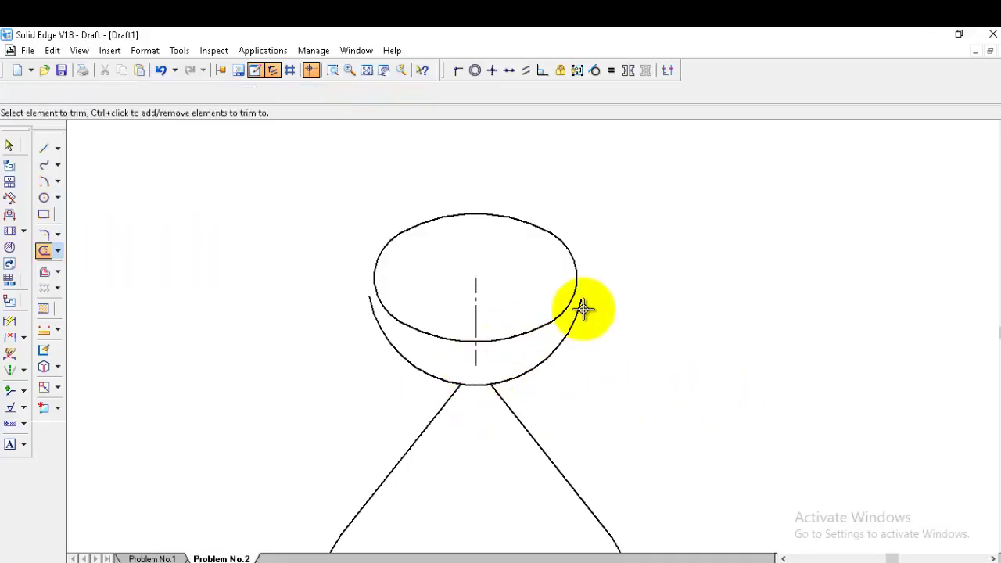
{"action": "mouse_move", "coordinate": [578, 305]}
{"action": "left_mouse_down"}
{"action": "mouse_move", "coordinate": [585, 286]}
{"action": "mouse_move", "coordinate": [564, 307]}
{"action": "mouse_move", "coordinate": [464, 335]}
{"action": "mouse_move", "coordinate": [474, 286]}
{"action": "left_mouse_up"}
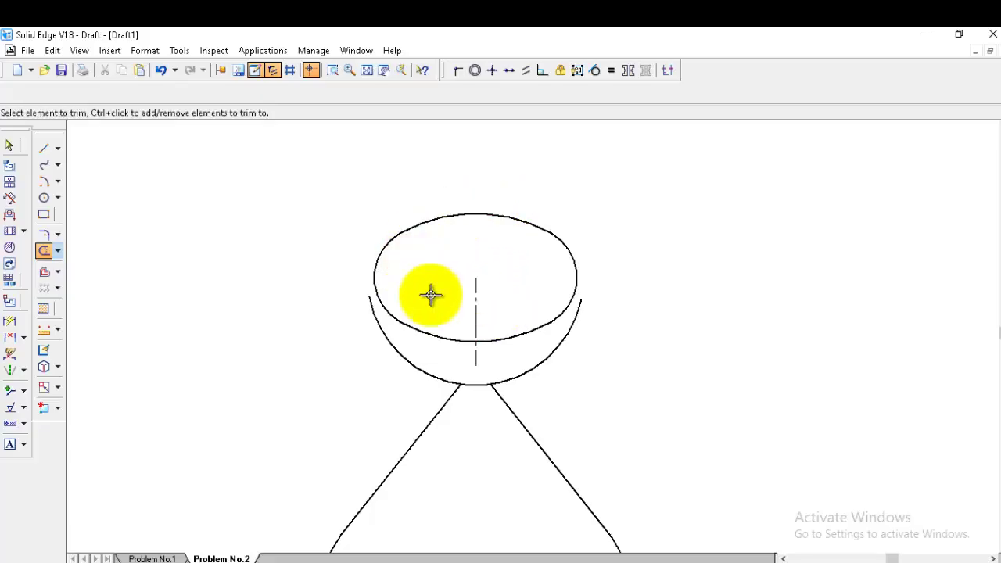
{"action": "mouse_move", "coordinate": [365, 311]}
{"action": "left_mouse_down"}
{"action": "mouse_move", "coordinate": [371, 306]}
{"action": "mouse_move", "coordinate": [439, 372]}
{"action": "left_mouse_up"}
{"action": "mouse_move", "coordinate": [604, 280]}
{"action": "left_mouse_down"}
{"action": "mouse_move", "coordinate": [563, 304]}
{"action": "mouse_move", "coordinate": [525, 301]}
{"action": "left_mouse_up"}
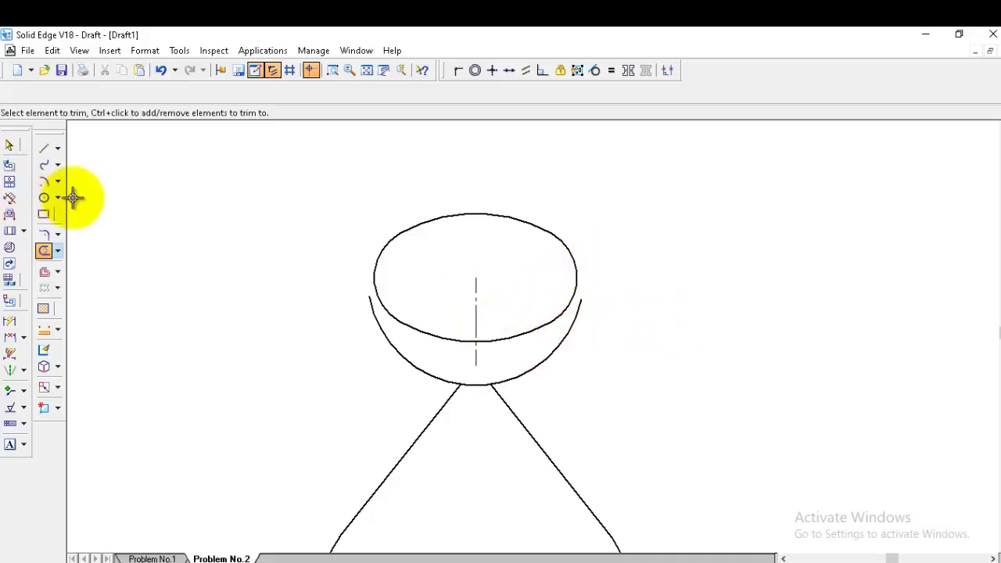
- Draw two short Visible-style lines joining the ends of the hemisphere arc to the left and right extremes of the upper ellipse
{"action": "left_click", "coordinate": [44, 148]}
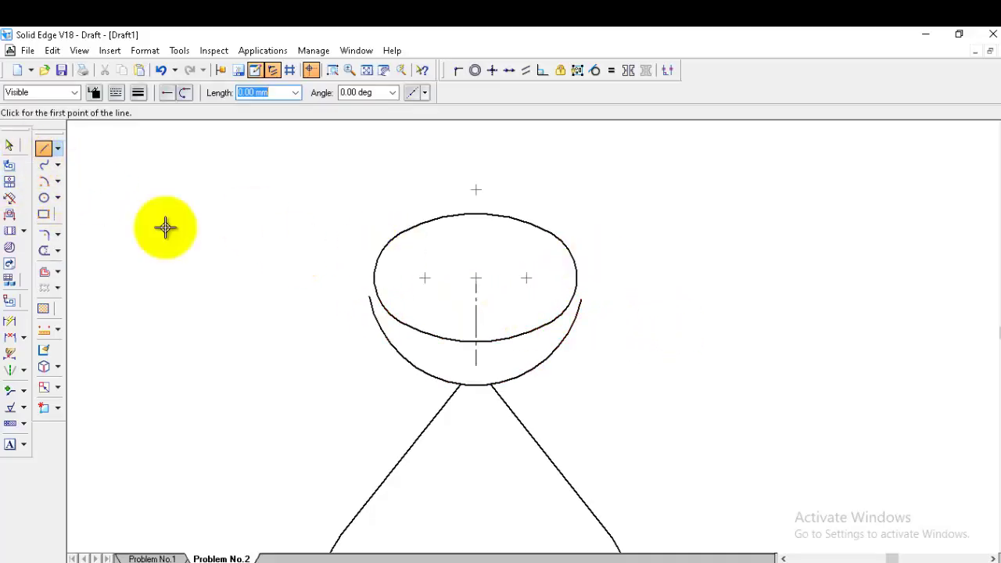
{"action": "left_click", "coordinate": [368, 297]}
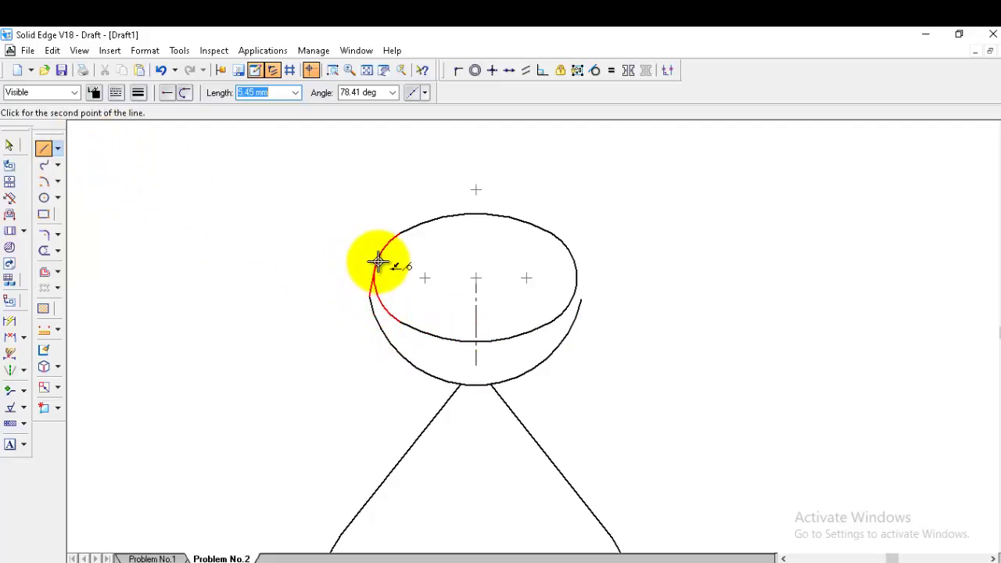
{"action": "right_click", "coordinate": [328, 245]}
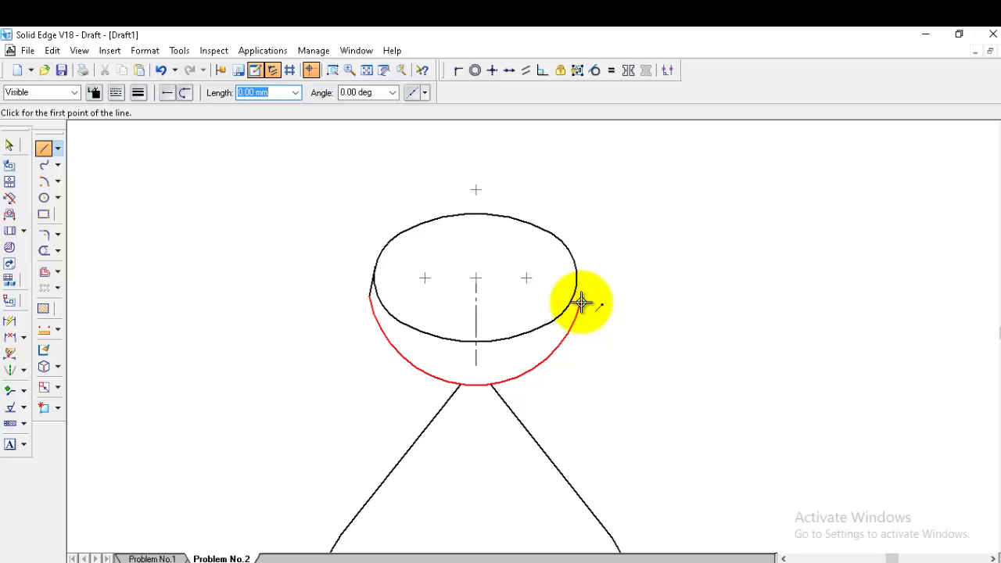
{"action": "left_click", "coordinate": [578, 275]}
{"action": "right_click", "coordinate": [820, 324]}
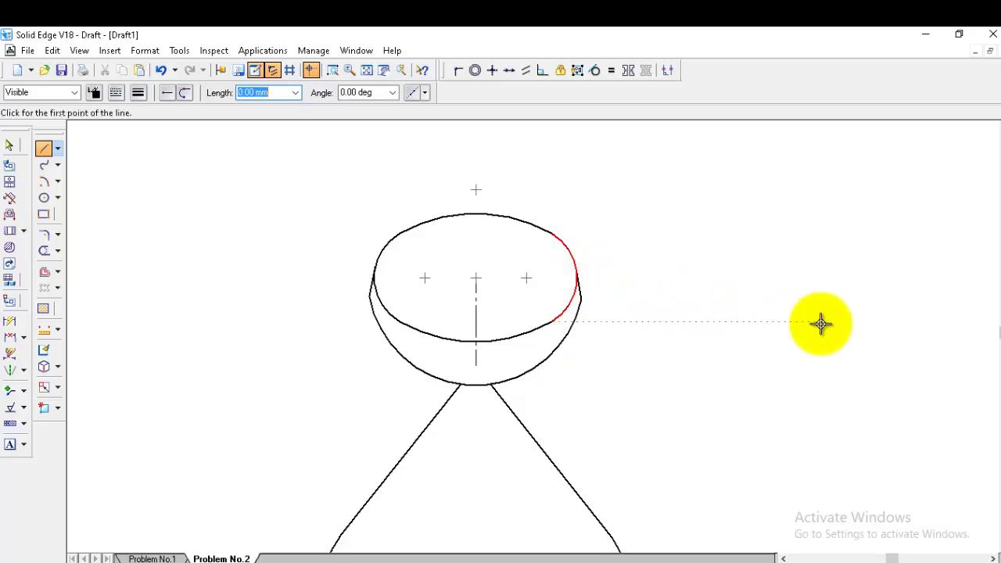
{"action": "left_click", "coordinate": [367, 69]}
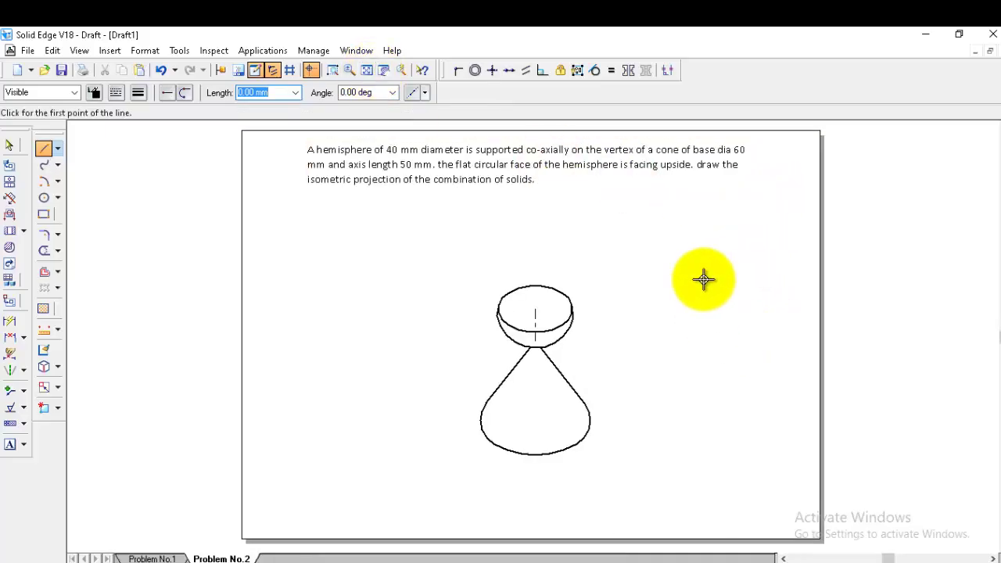